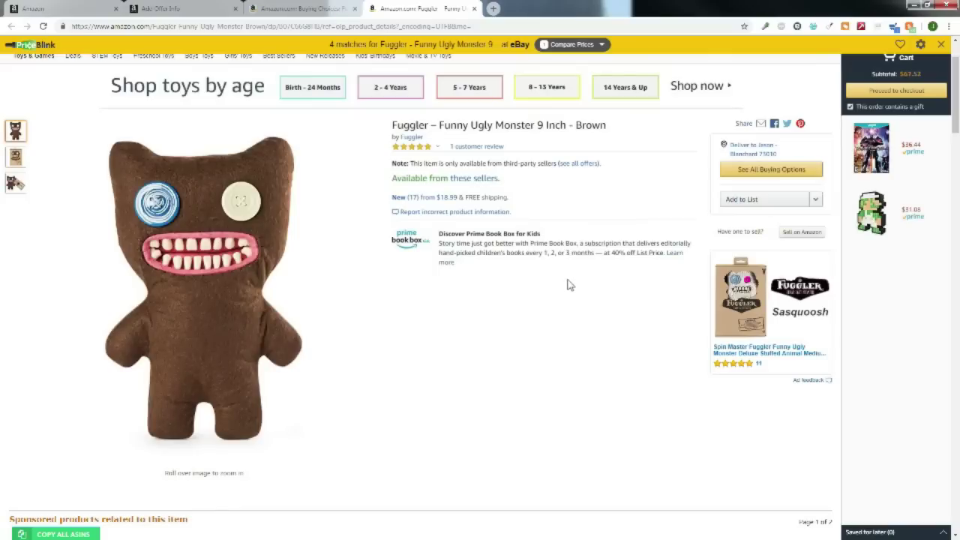
- Close the product page and, in the brown Fuggler's offer, set the condition to New and the price to $20.74
{"action": "mouse_move", "coordinate": [375, 300]}
{"action": "left_click", "coordinate": [474, 8]}
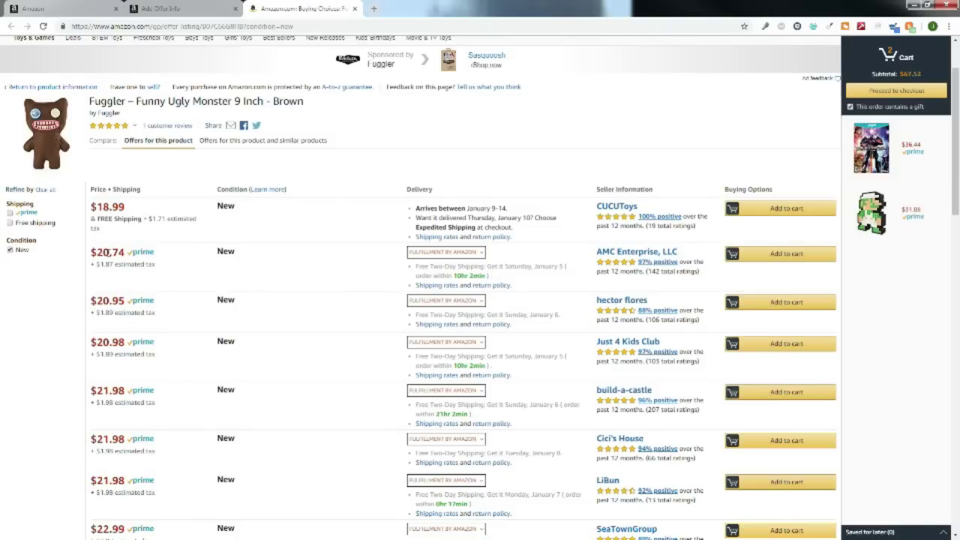
{"action": "left_click", "coordinate": [199, 8]}
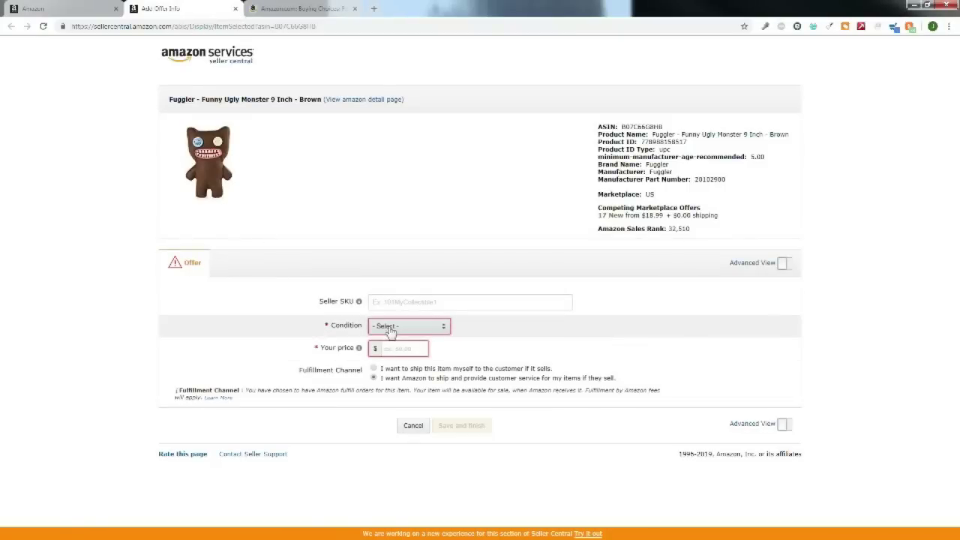
{"action": "left_click", "coordinate": [390, 327]}
{"action": "left_click", "coordinate": [390, 380]}
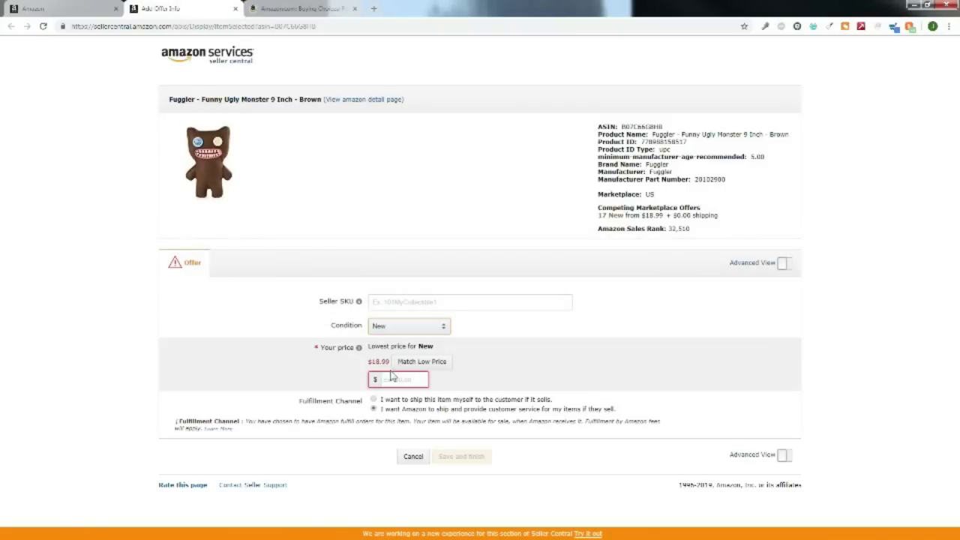
{"action": "left_click", "coordinate": [399, 383]}
{"action": "type", "text": "20.74"}
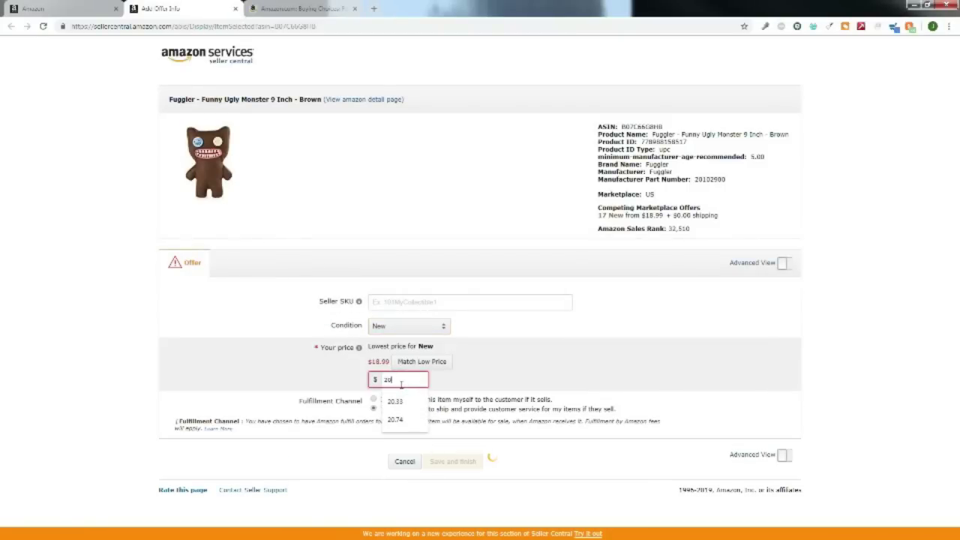
{"action": "left_click", "coordinate": [659, 367]}
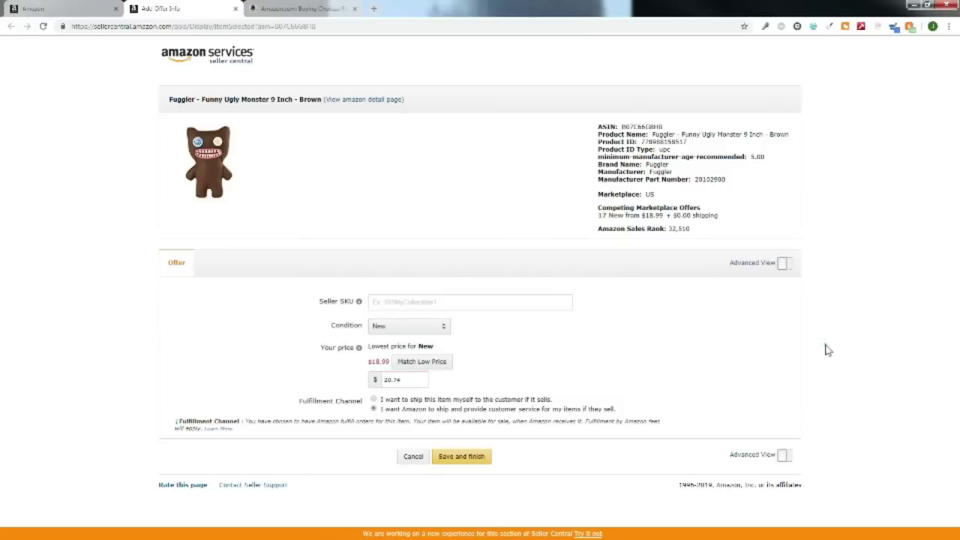
- Review the brown Fuggler's advanced offer settings and condition choices, keep the condition New, and save the offer
{"action": "left_click", "coordinate": [784, 265]}
{"action": "left_click", "coordinate": [783, 267]}
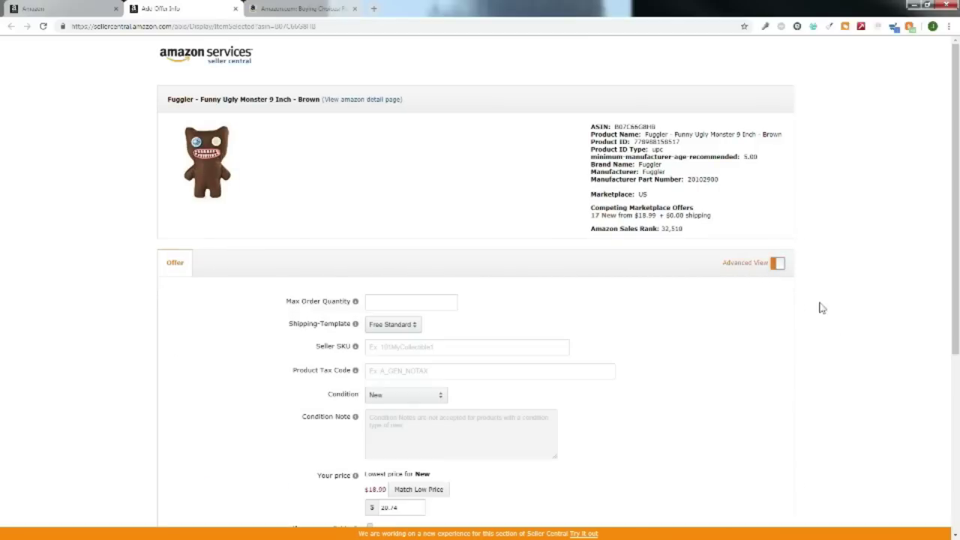
{"action": "scroll", "coordinate": [819, 307], "scroll_direction": "down", "scroll_amount": 3}
{"action": "scroll", "coordinate": [820, 309], "scroll_direction": "down", "scroll_amount": 1}
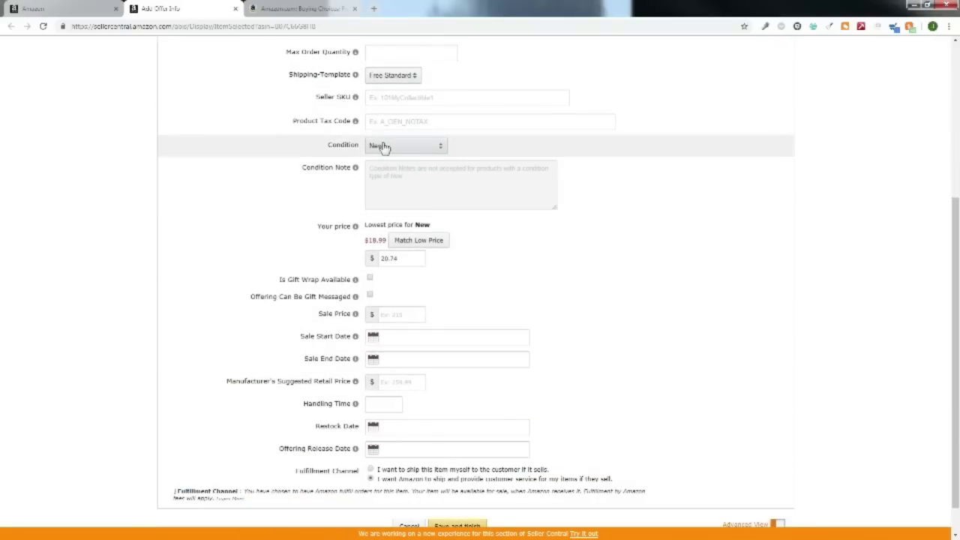
{"action": "left_click", "coordinate": [389, 151]}
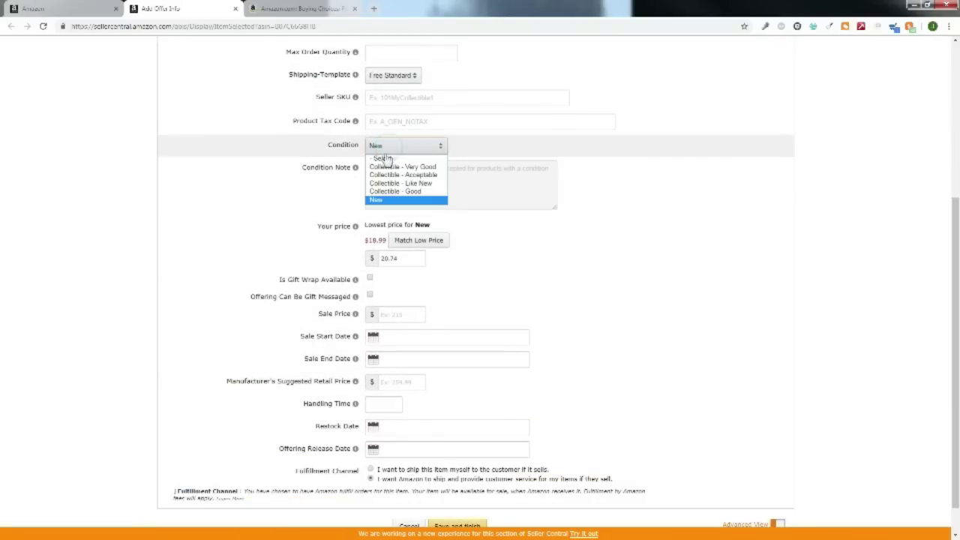
{"action": "left_click", "coordinate": [120, 146]}
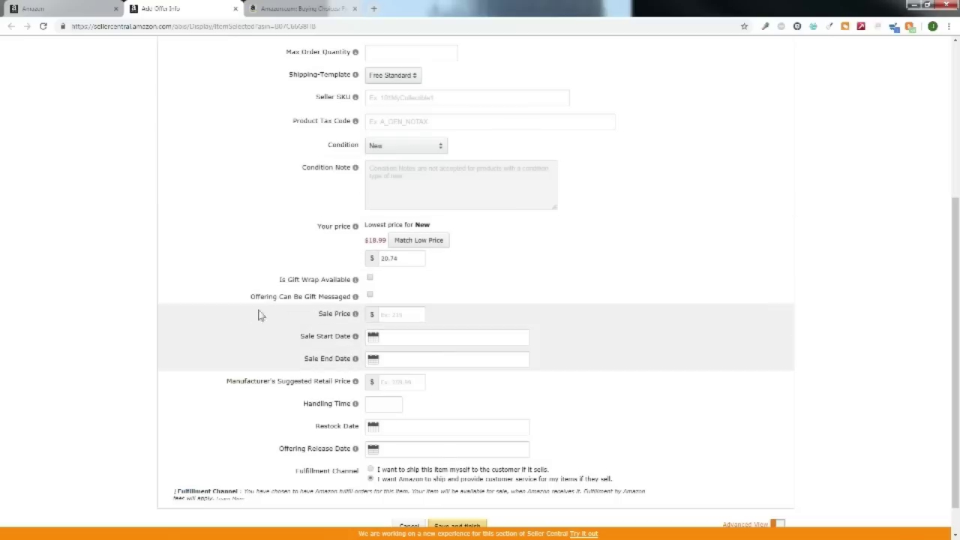
{"action": "scroll", "coordinate": [222, 330], "scroll_direction": "down", "scroll_amount": 1}
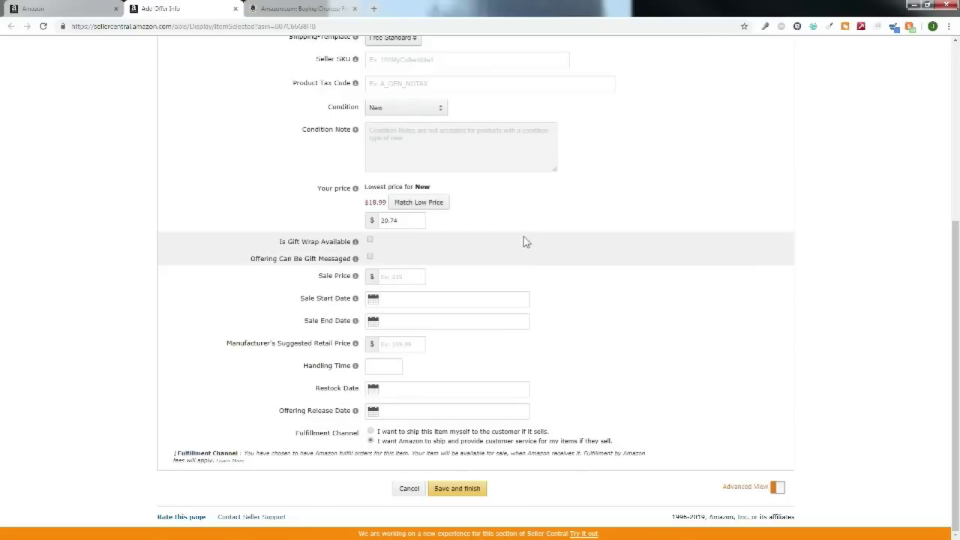
{"action": "left_click", "coordinate": [458, 489]}
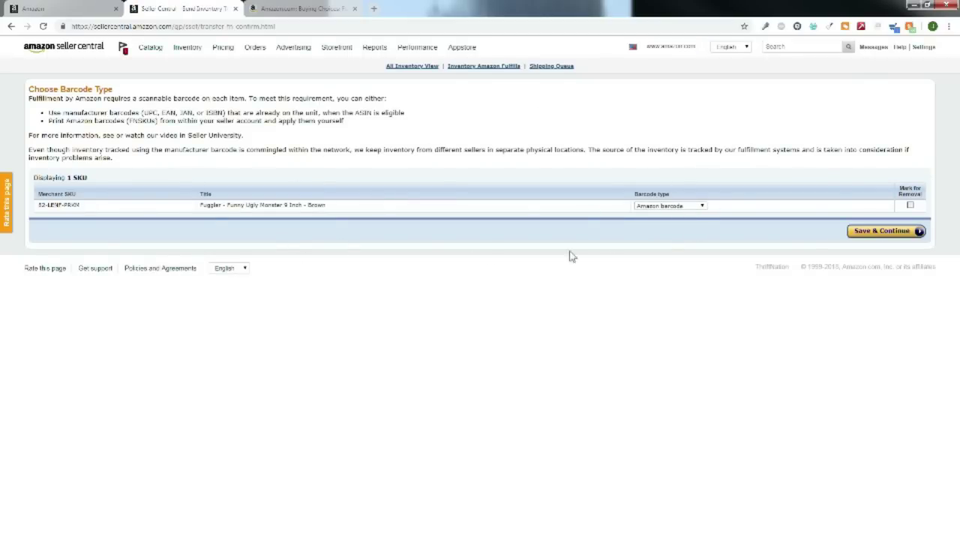
- Review the barcode type choices for the brown Fuggler and keep Amazon barcode
{"action": "left_click", "coordinate": [691, 207]}
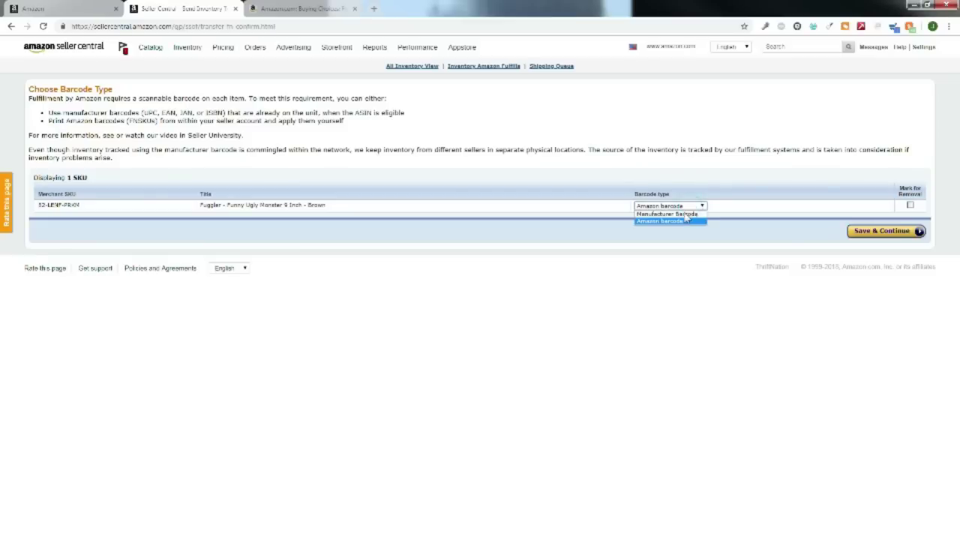
{"action": "left_click", "coordinate": [586, 234]}
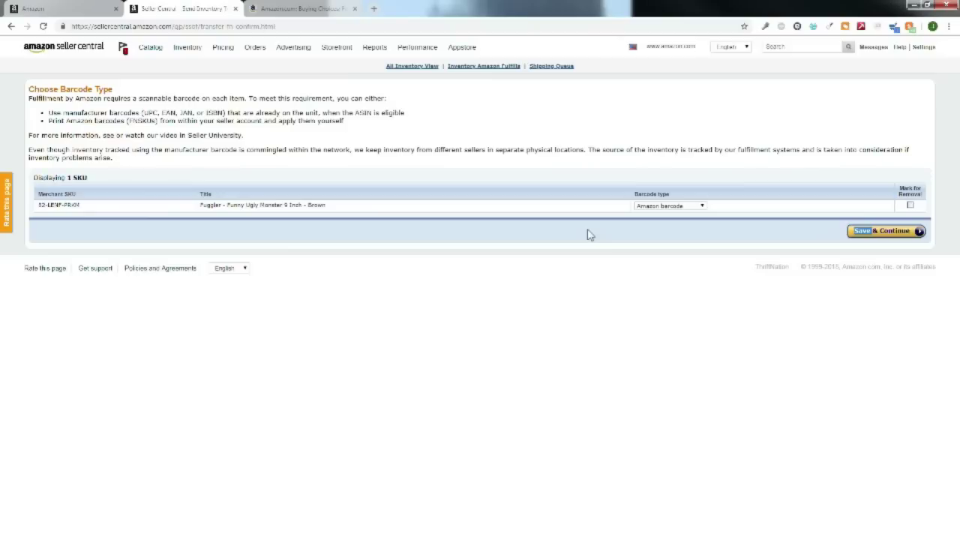
{"action": "left_click", "coordinate": [651, 206]}
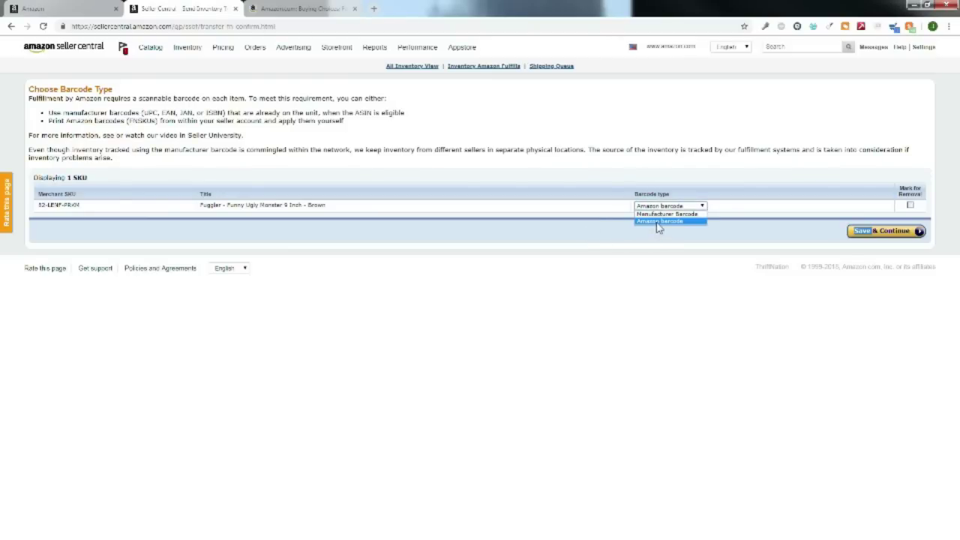
{"action": "left_click", "coordinate": [642, 272]}
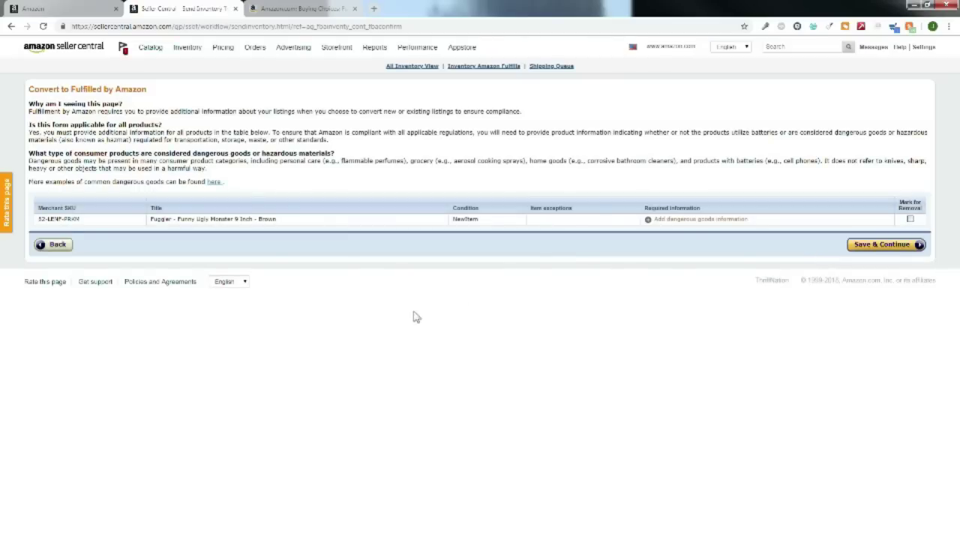
- Submit the brown Fuggler's dangerous goods information, answering No to both battery use and hazardous material regulation
{"action": "left_click", "coordinate": [681, 223]}
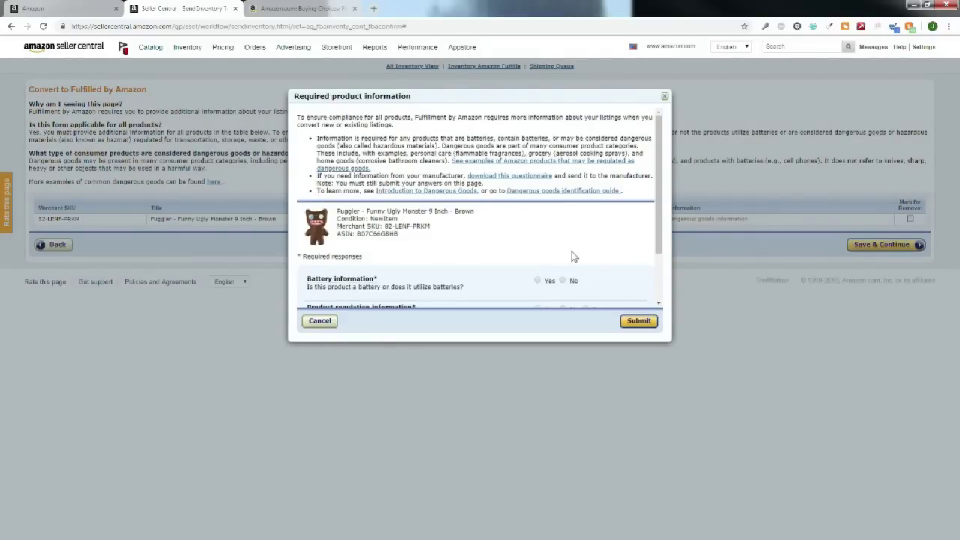
{"action": "scroll", "coordinate": [623, 234], "scroll_direction": "down", "scroll_amount": 2}
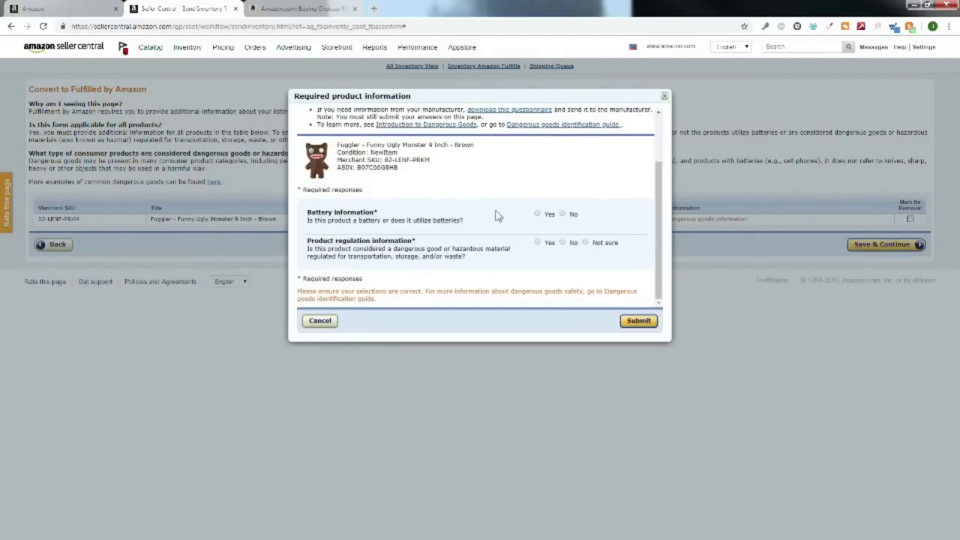
{"action": "left_click", "coordinate": [563, 214]}
{"action": "left_click", "coordinate": [562, 242]}
{"action": "left_click", "coordinate": [622, 325]}
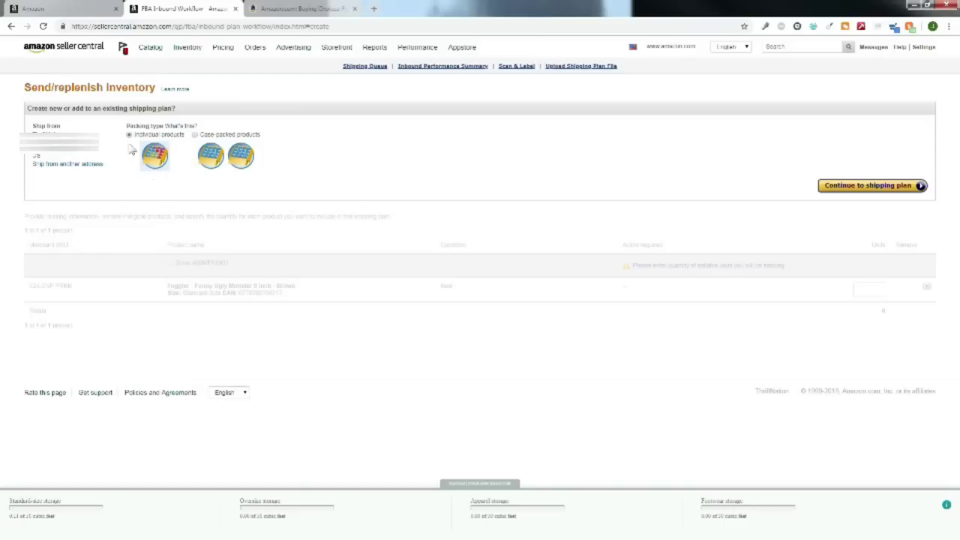
- Create a new shipping plan for individual products and set the brown Fuggler's quantity to 6 units
{"action": "left_click", "coordinate": [862, 186]}
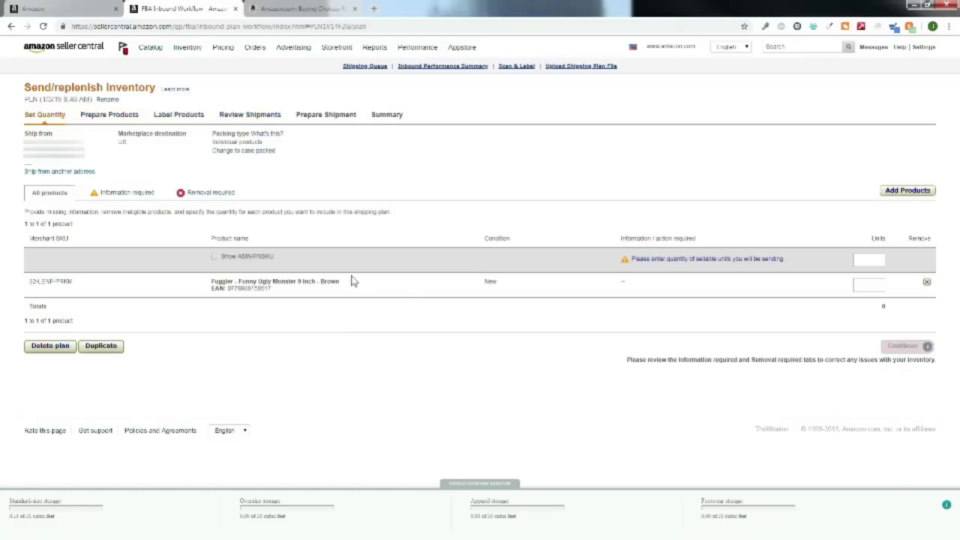
{"action": "left_click", "coordinate": [881, 288]}
{"action": "left_click", "coordinate": [882, 283]}
{"action": "type", "text": "6"}
{"action": "left_click", "coordinate": [774, 312]}
{"action": "left_click", "coordinate": [673, 363]}
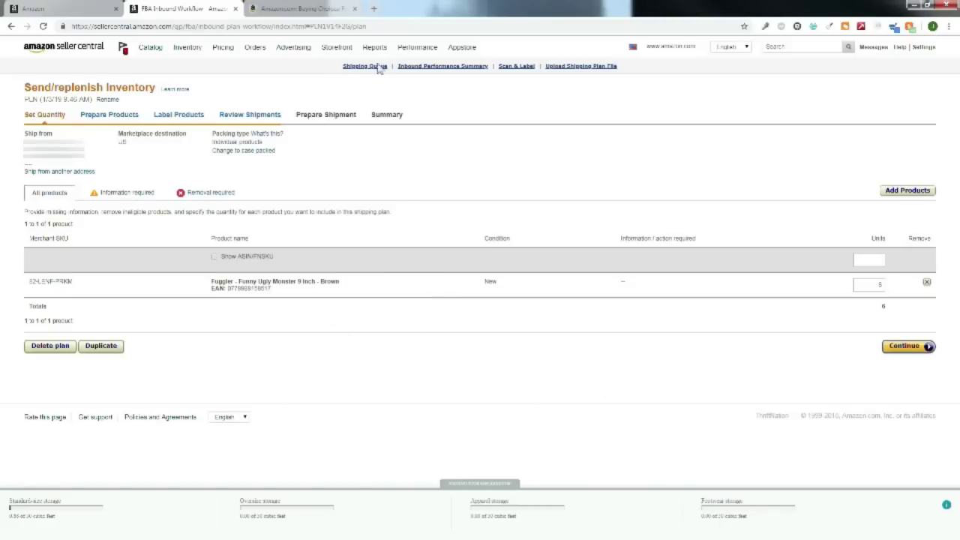
{"action": "left_click", "coordinate": [237, 10]}
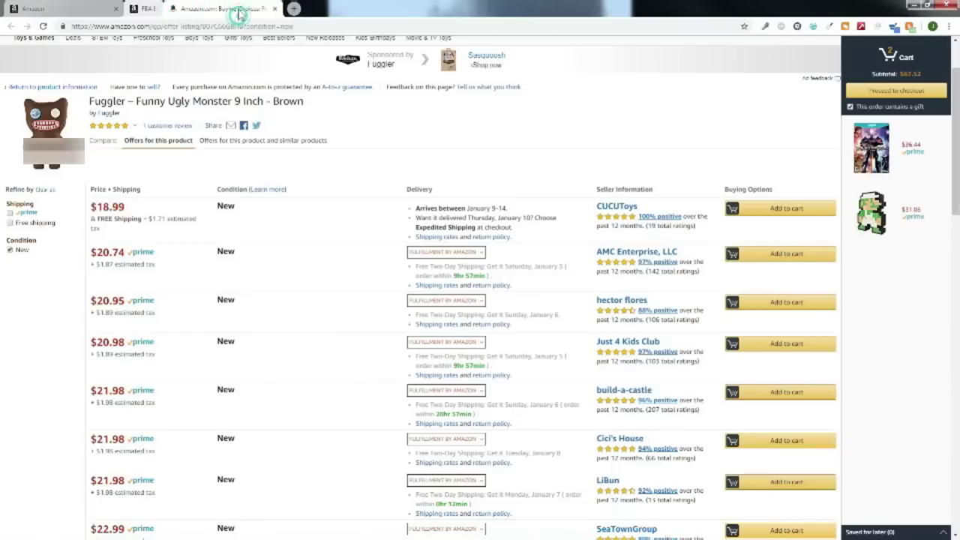
{"action": "left_click", "coordinate": [237, 10]}
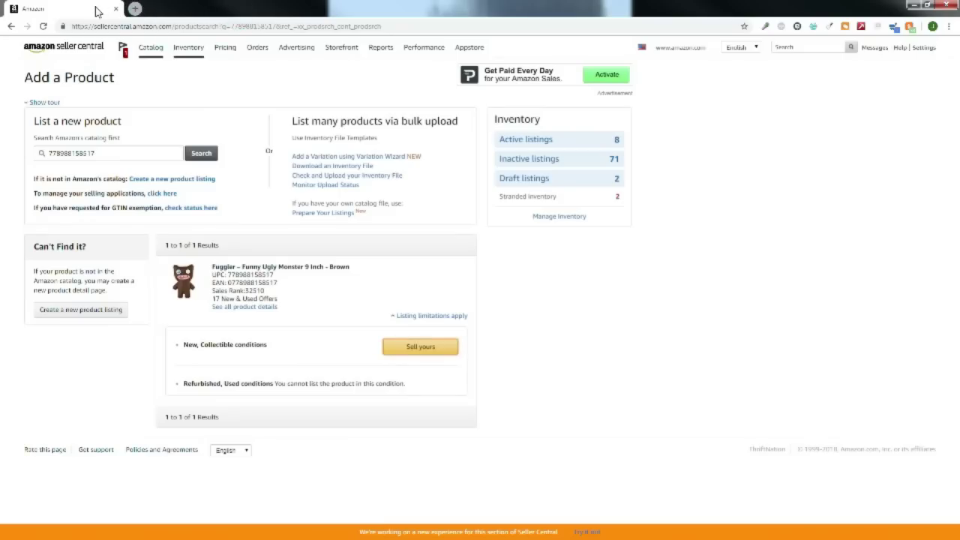
{"action": "left_click", "coordinate": [104, 156]}
{"action": "double_click", "coordinate": [102, 153]}
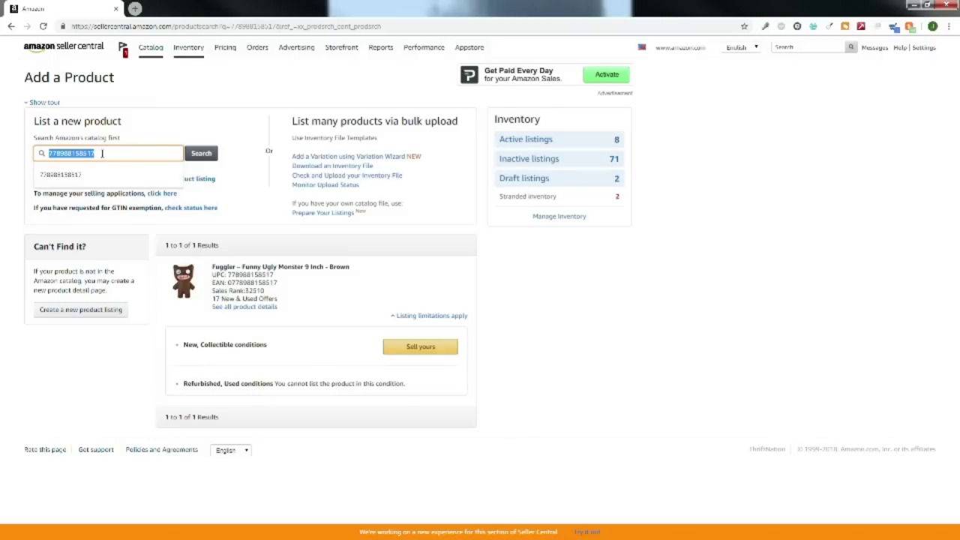
{"action": "type", "text": "7789"}
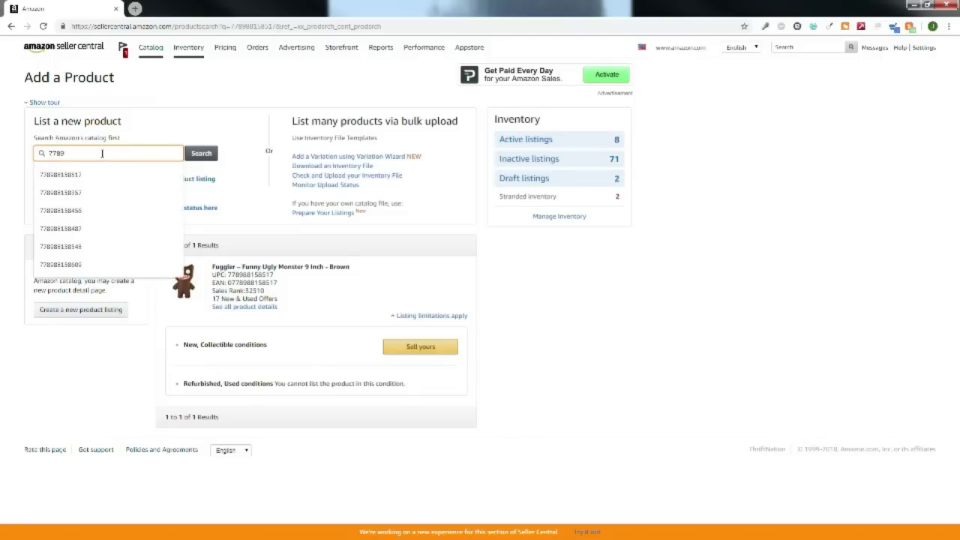
{"action": "type", "text": "881583"}
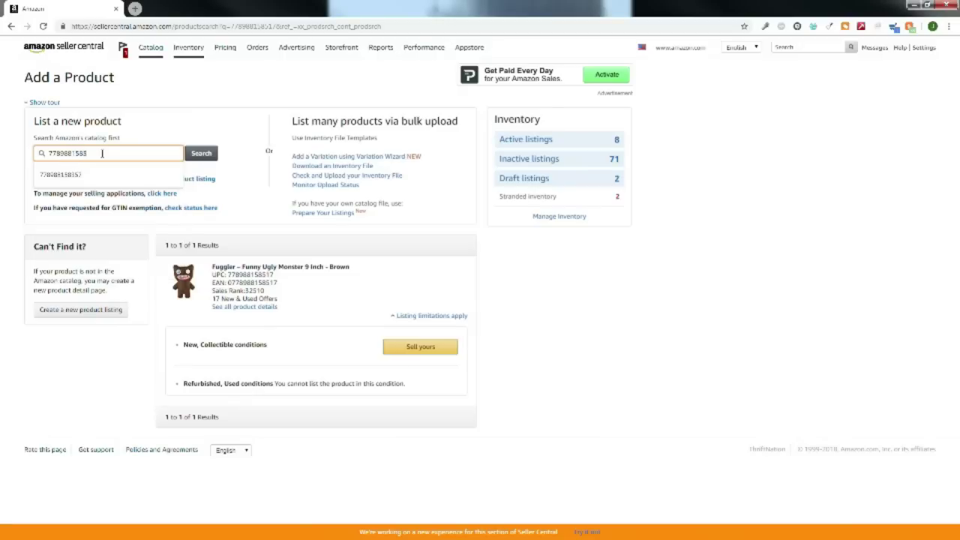
{"action": "type", "text": "57"}
{"action": "key", "text": "Return"}
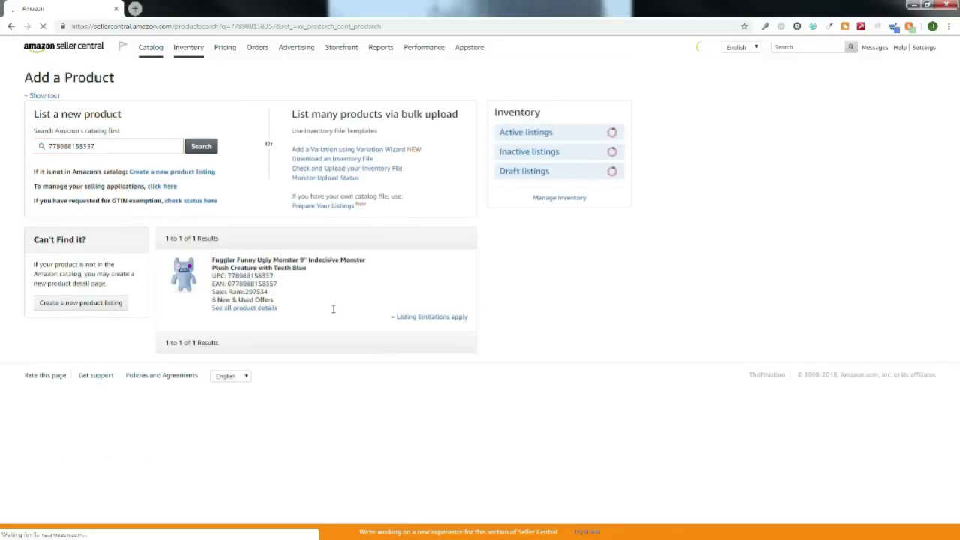
- Start a sell offer for the blue Indecisive Monster Fuggler and set its condition to New
{"action": "left_click", "coordinate": [428, 324]}
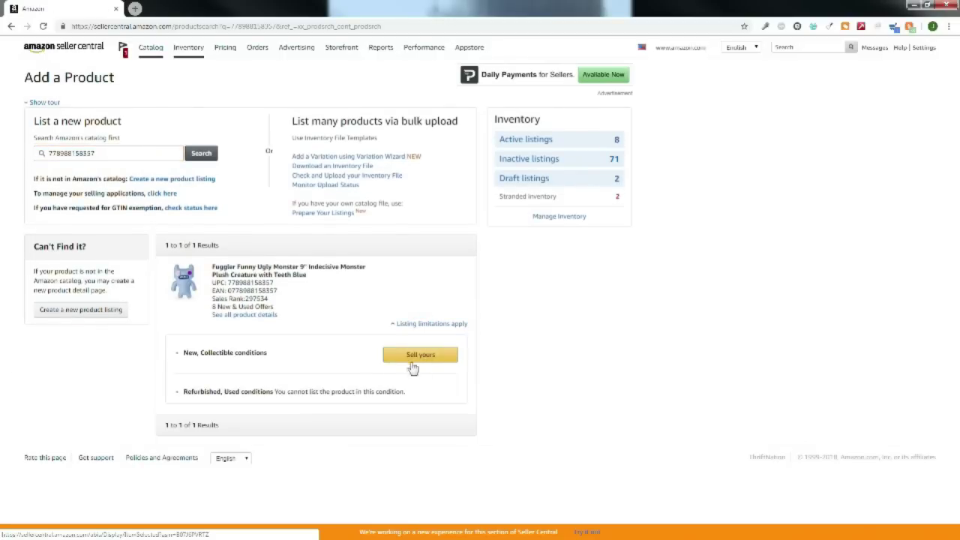
{"action": "left_click", "coordinate": [422, 358]}
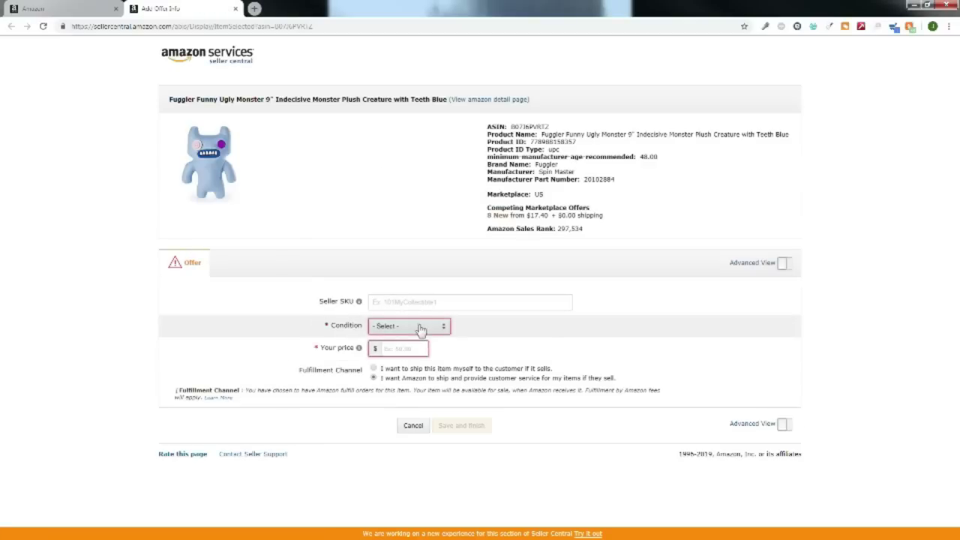
{"action": "left_click", "coordinate": [418, 327]}
{"action": "left_click", "coordinate": [403, 381]}
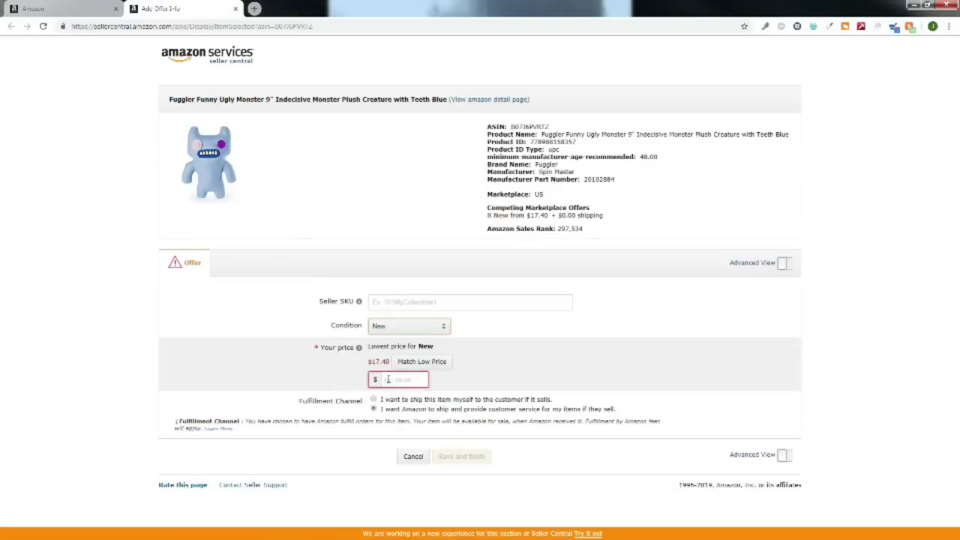
{"action": "left_click", "coordinate": [393, 379]}
{"action": "left_click", "coordinate": [501, 368]}
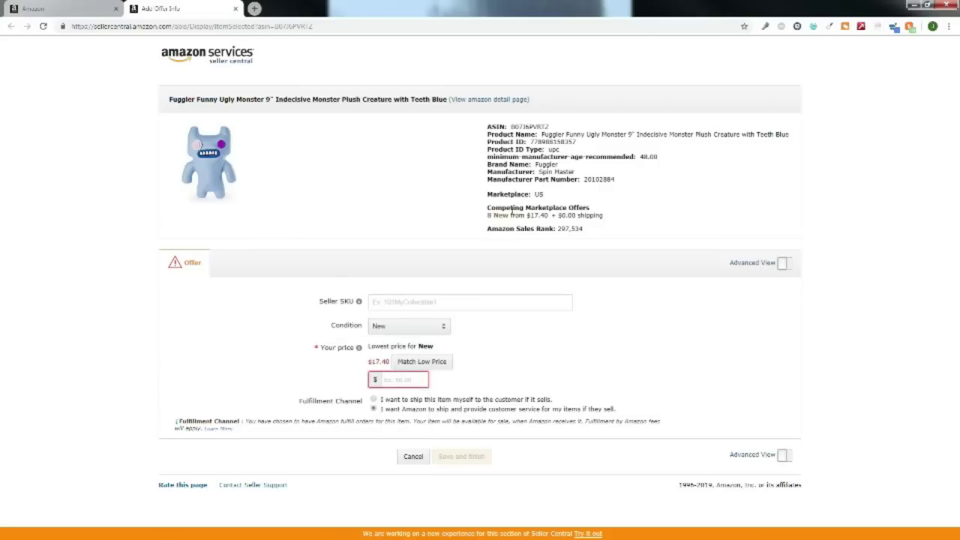
- Check the competing new offers for the blue Fuggler and match the lowest price of $17.40
{"action": "left_click", "coordinate": [498, 216]}
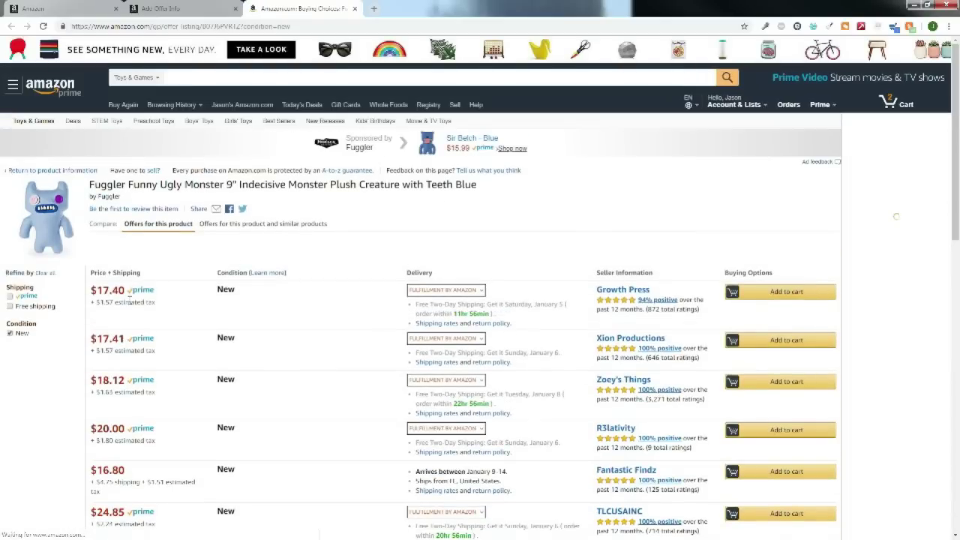
{"action": "left_click", "coordinate": [354, 9]}
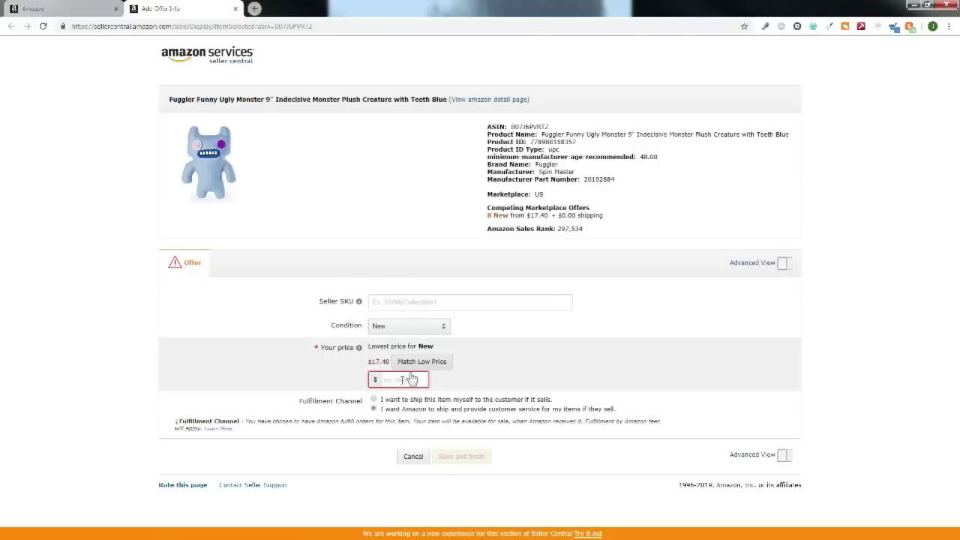
{"action": "left_click", "coordinate": [392, 380]}
{"action": "left_click", "coordinate": [446, 361]}
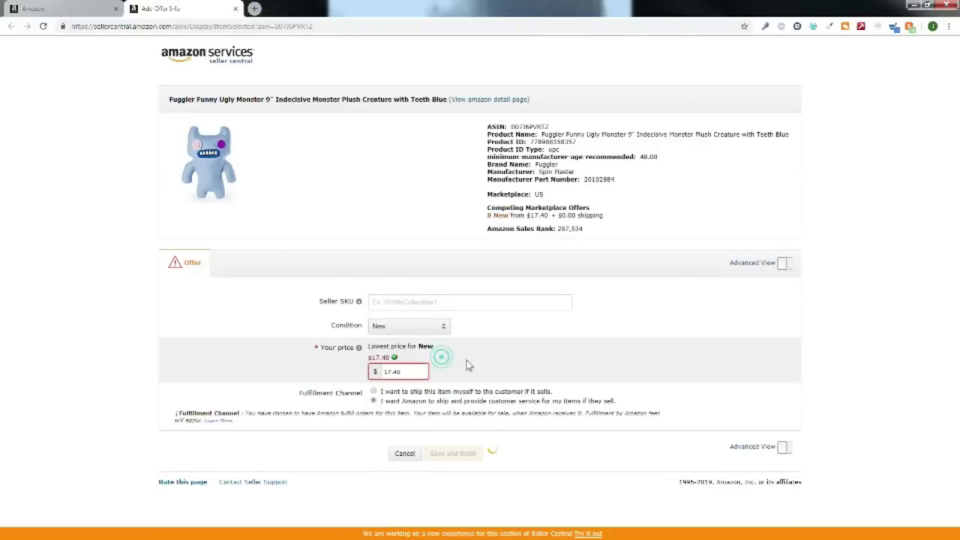
- Save the blue Fuggler's offer and continue with Amazon barcode as its barcode type
{"action": "left_click", "coordinate": [471, 453]}
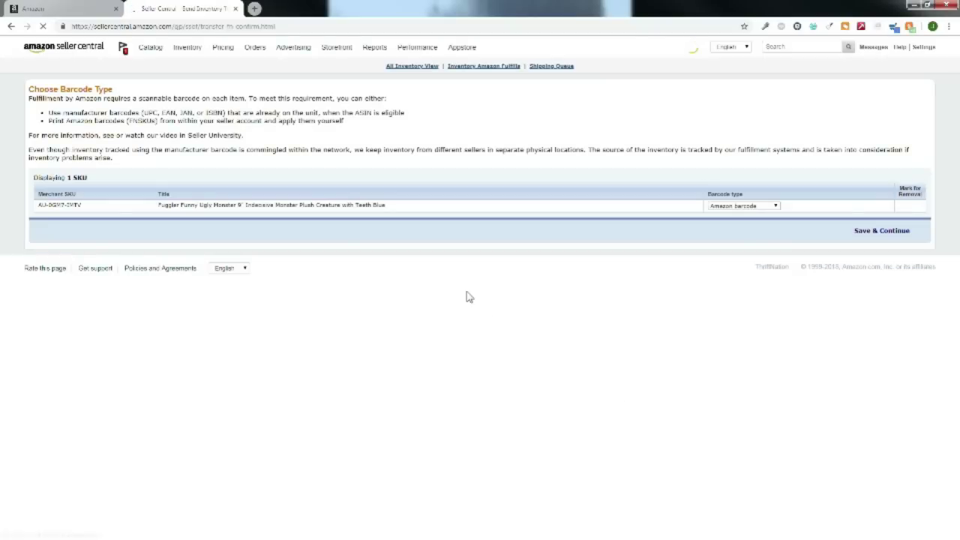
{"action": "left_click", "coordinate": [893, 237]}
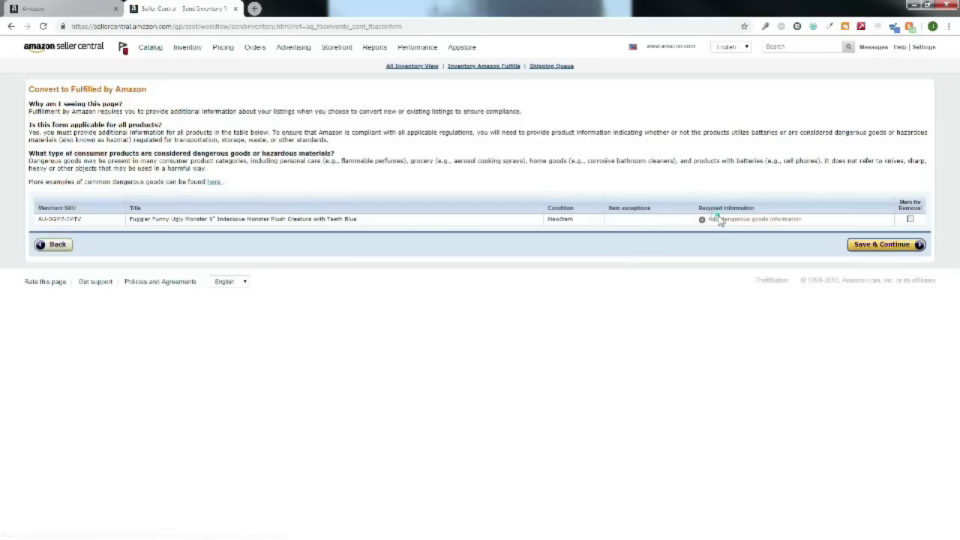
- Answer No to the battery and dangerous goods questions for the blue Fuggler, submit the form and save to continue
{"action": "left_click", "coordinate": [715, 220]}
{"action": "left_click", "coordinate": [563, 280]}
{"action": "scroll", "coordinate": [555, 270], "scroll_direction": "down", "scroll_amount": 1}
{"action": "scroll", "coordinate": [555, 248], "scroll_direction": "down", "scroll_amount": 2}
{"action": "left_click", "coordinate": [563, 242]}
{"action": "left_click", "coordinate": [639, 320]}
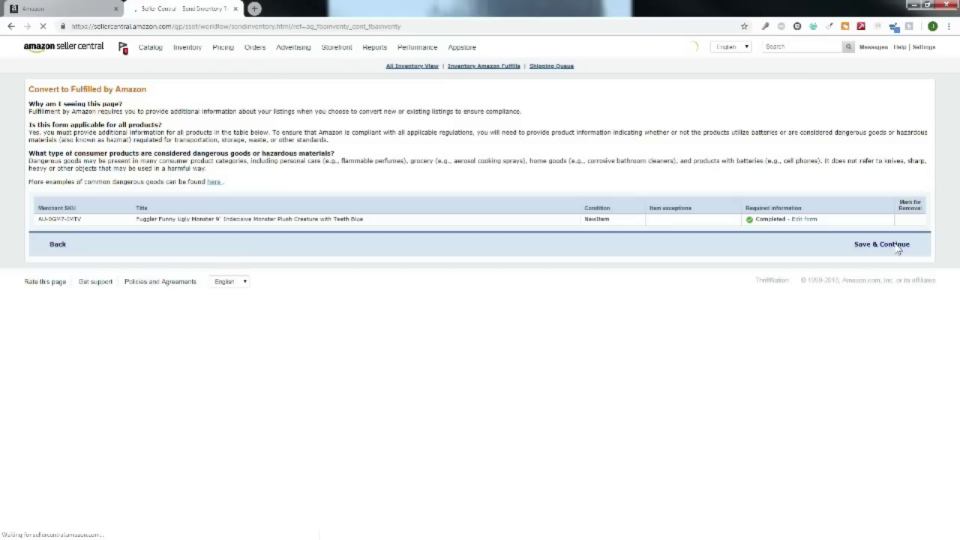
{"action": "left_click", "coordinate": [888, 248]}
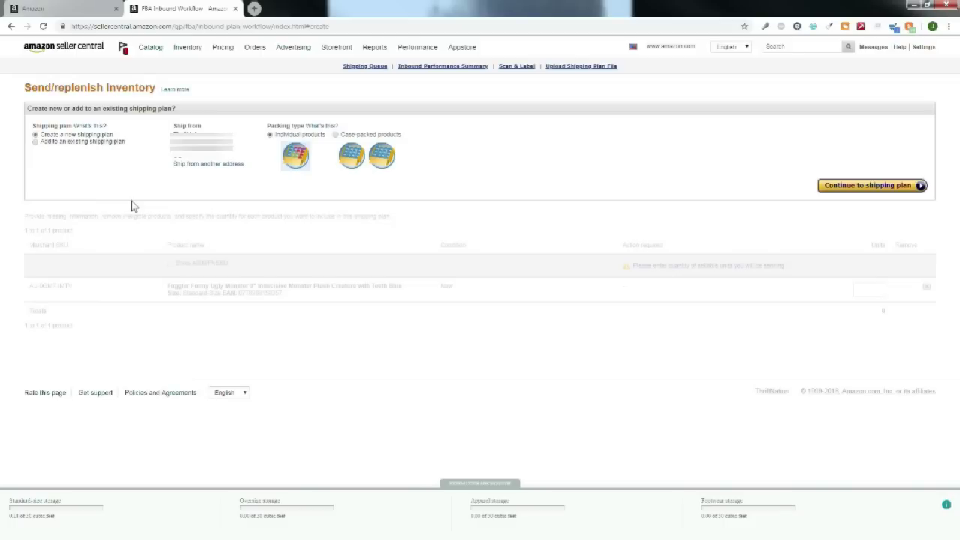
- Add the blue Fuggler to the existing shipping plan PLN (1/3/19 9:46 AM) with a quantity of 1 unit
{"action": "left_click", "coordinate": [82, 142]}
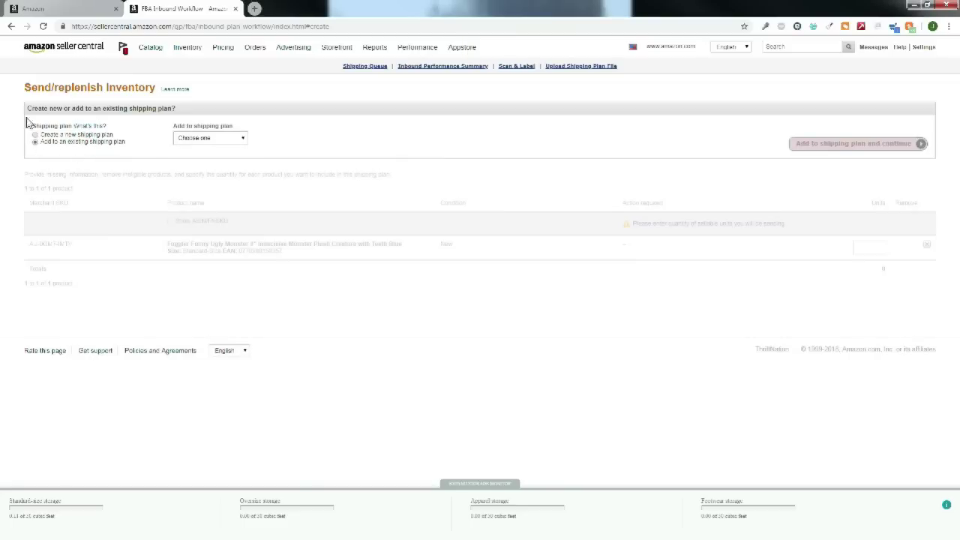
{"action": "left_click", "coordinate": [205, 137]}
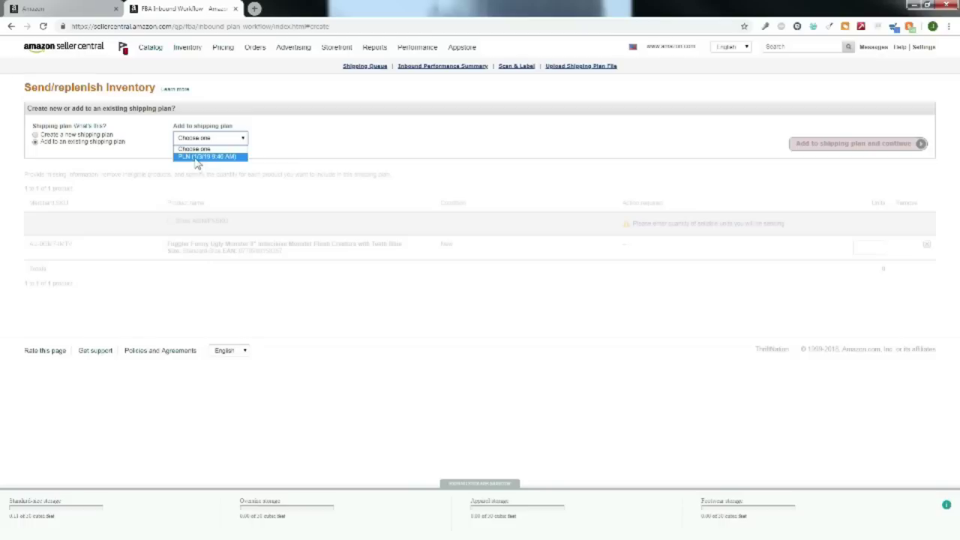
{"action": "left_click", "coordinate": [203, 157]}
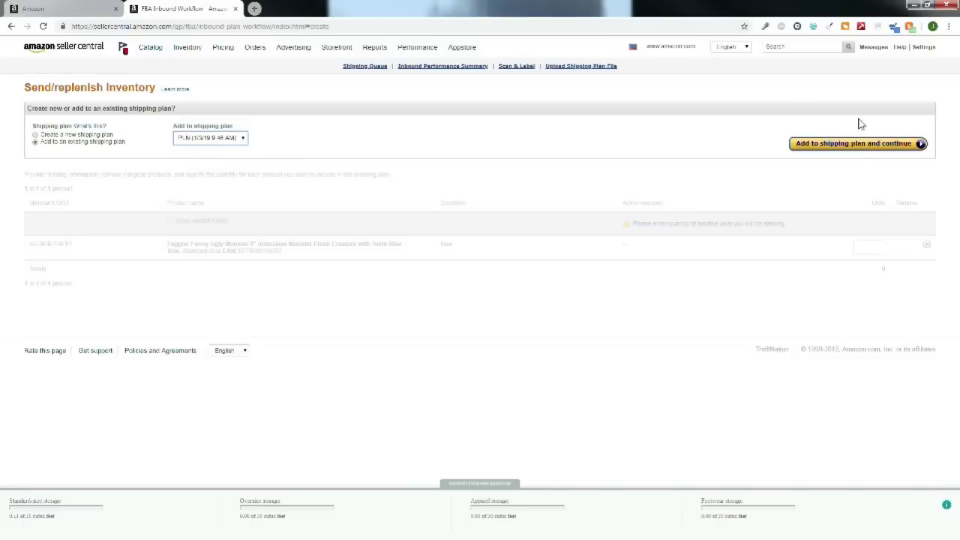
{"action": "left_click", "coordinate": [849, 145]}
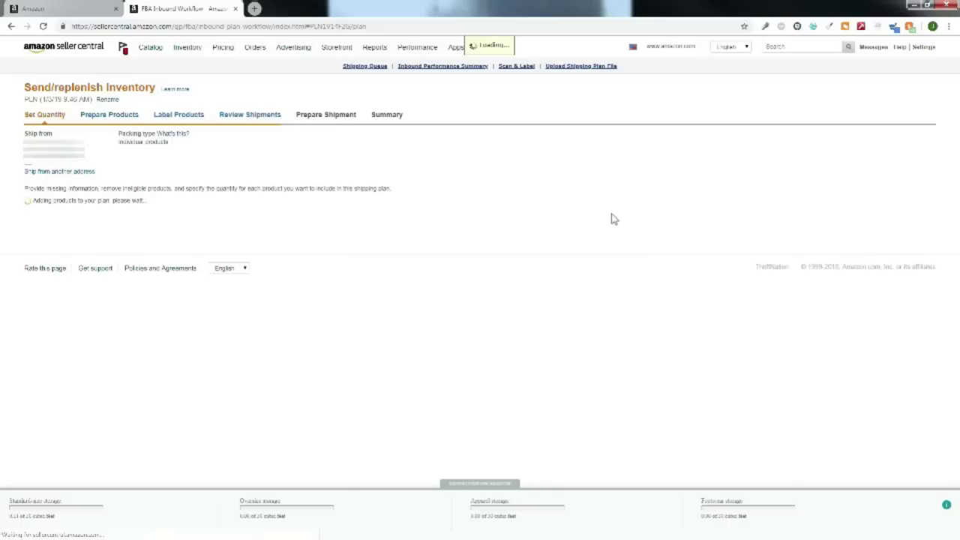
{"action": "left_click", "coordinate": [866, 310]}
{"action": "type", "text": "1"}
{"action": "left_click", "coordinate": [717, 351]}
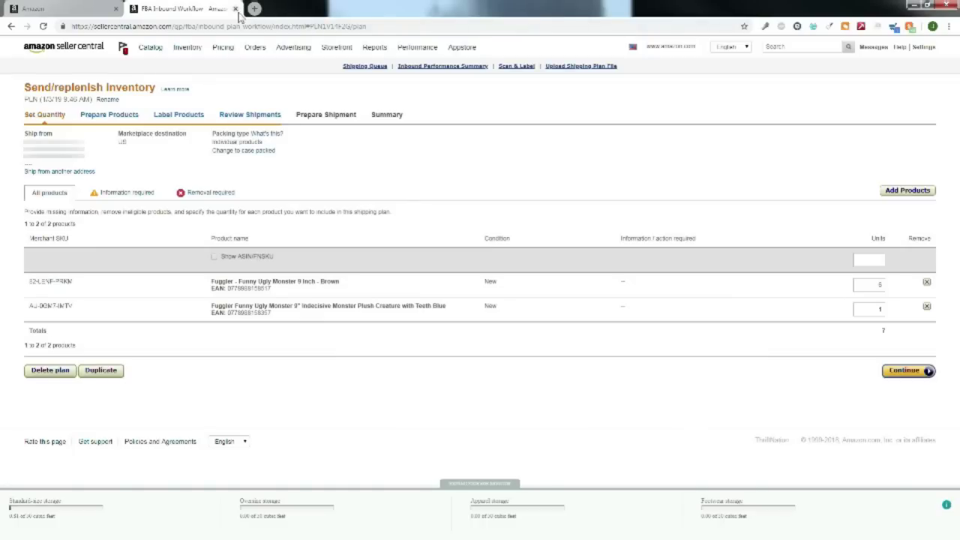
{"action": "left_click", "coordinate": [235, 9]}
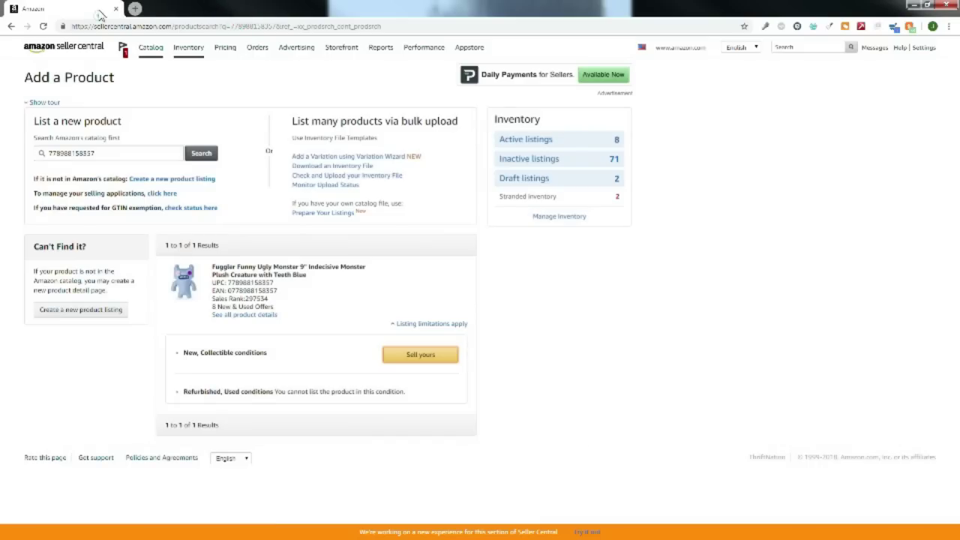
{"action": "double_click", "coordinate": [143, 150]}
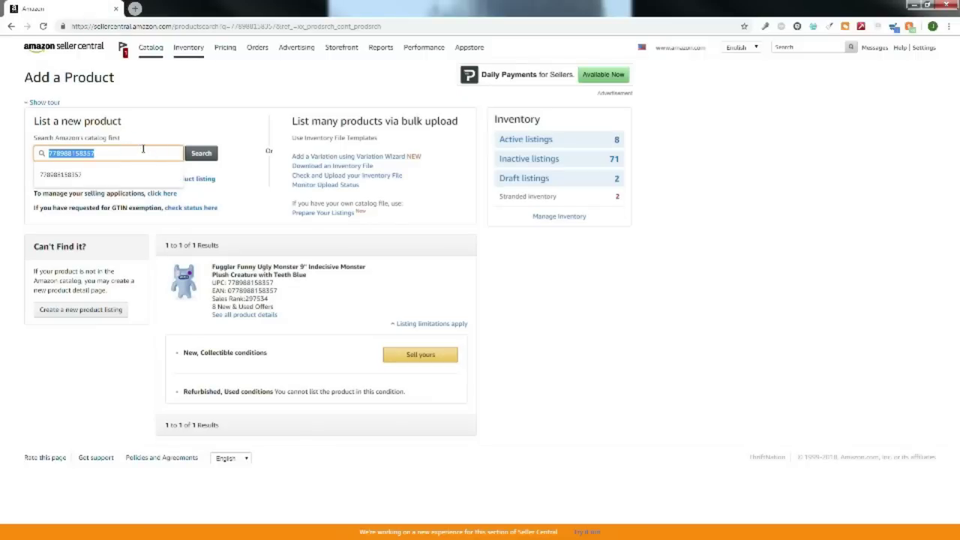
{"action": "type", "text": "778988158630"}
{"action": "key", "text": "Return"}
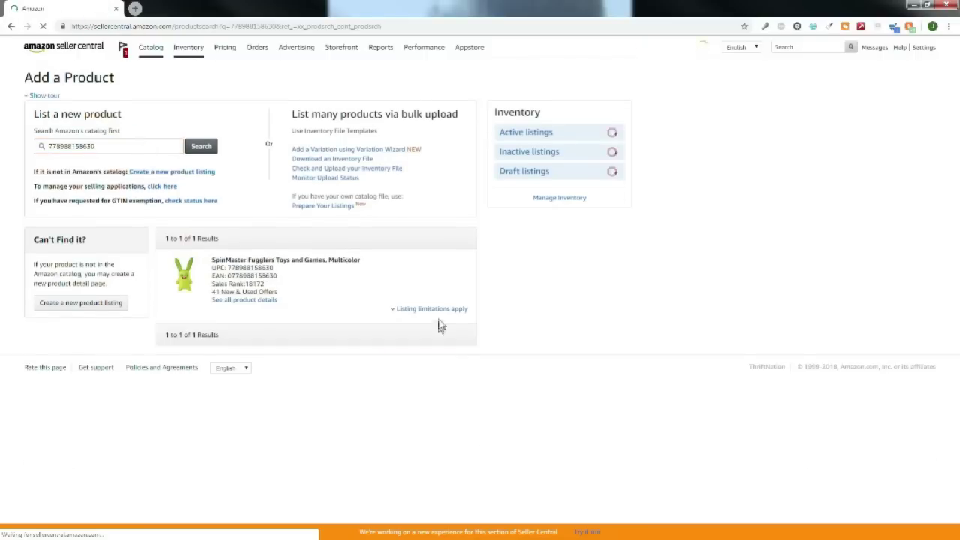
{"action": "left_click", "coordinate": [405, 350]}
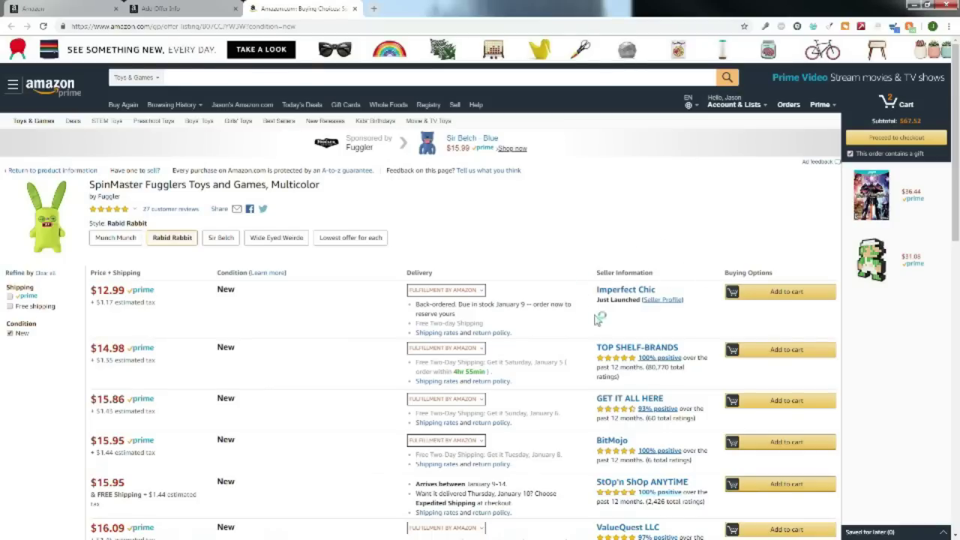
- Add Imperfect Chic's $12.99 new offer for the green Fuggler to the shopping cart
{"action": "scroll", "coordinate": [263, 315], "scroll_direction": "down", "scroll_amount": 2}
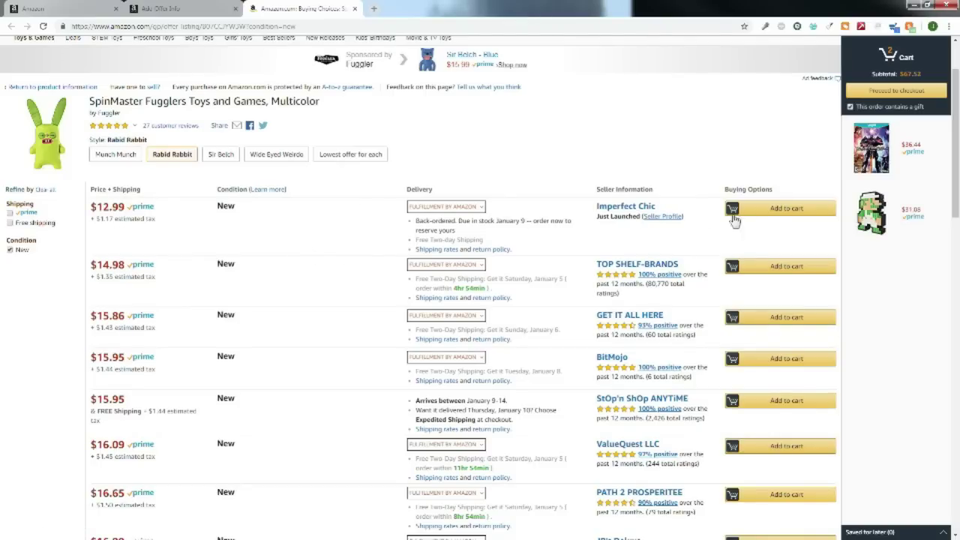
{"action": "right_click", "coordinate": [773, 212]}
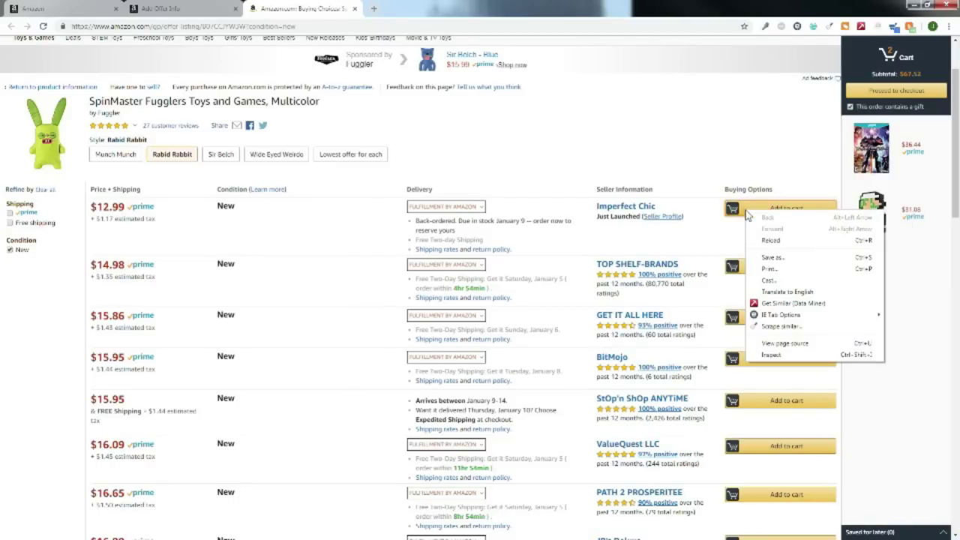
{"action": "left_click", "coordinate": [746, 214]}
{"action": "left_click", "coordinate": [753, 214]}
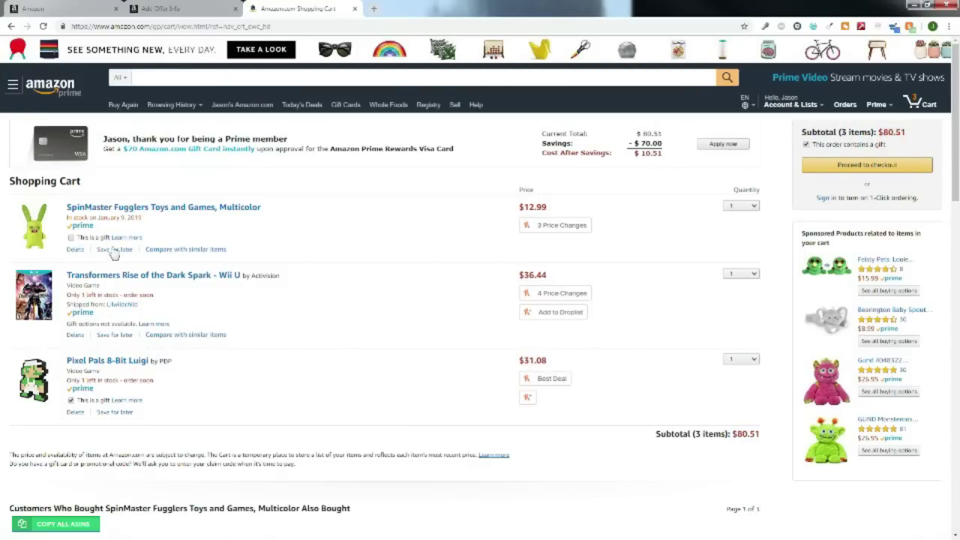
- Test the seller's stock by requesting 99 units of the green Fuggler in the cart, and close the cart page
{"action": "left_click", "coordinate": [744, 207]}
{"action": "left_click", "coordinate": [736, 319]}
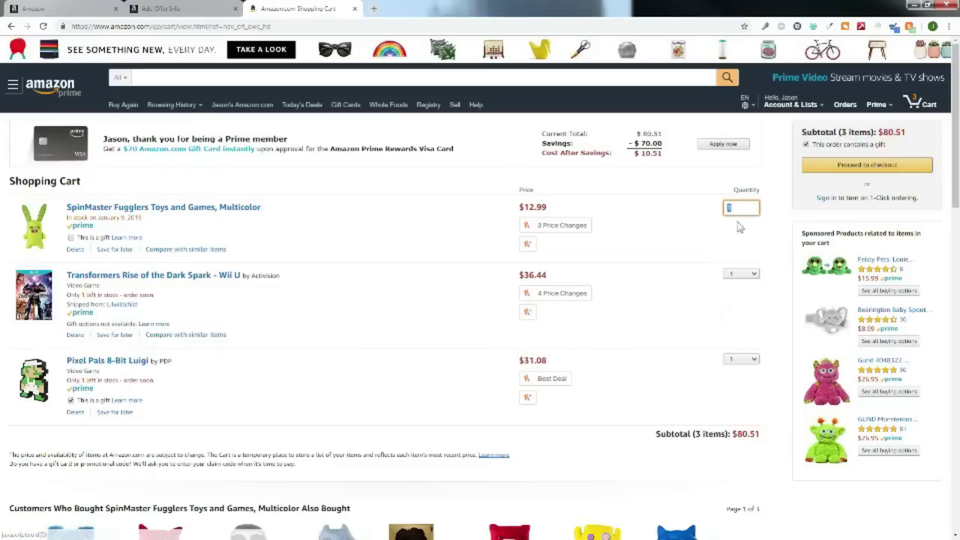
{"action": "type", "text": "99"}
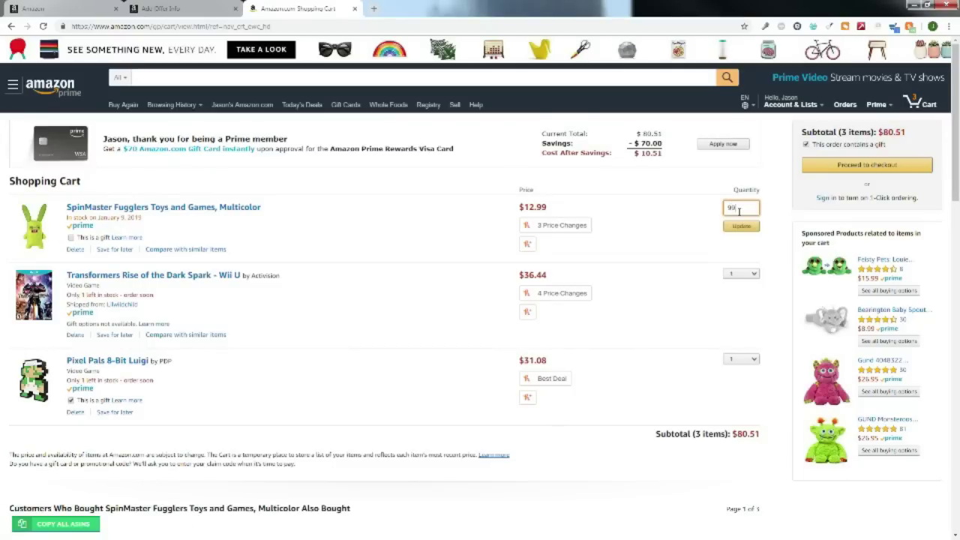
{"action": "left_click", "coordinate": [741, 227]}
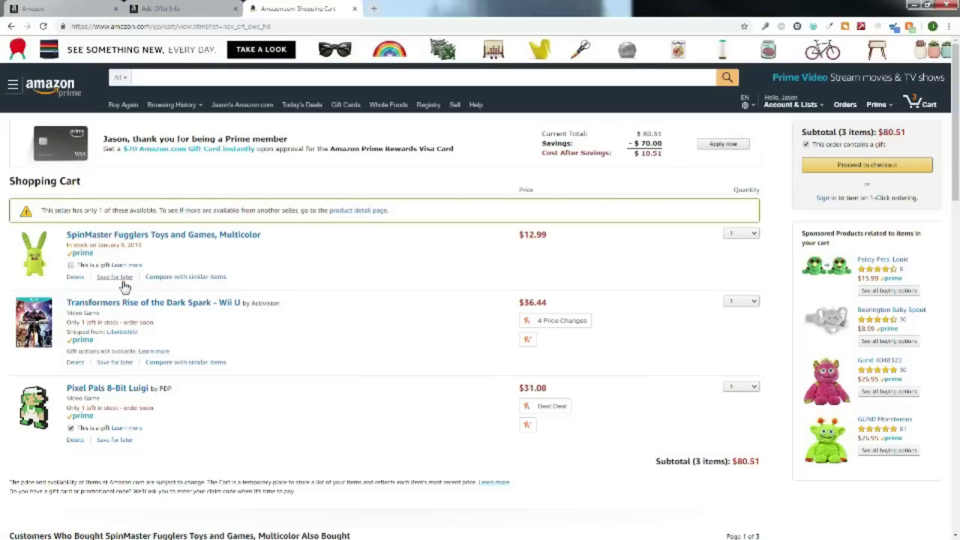
{"action": "left_click", "coordinate": [355, 9]}
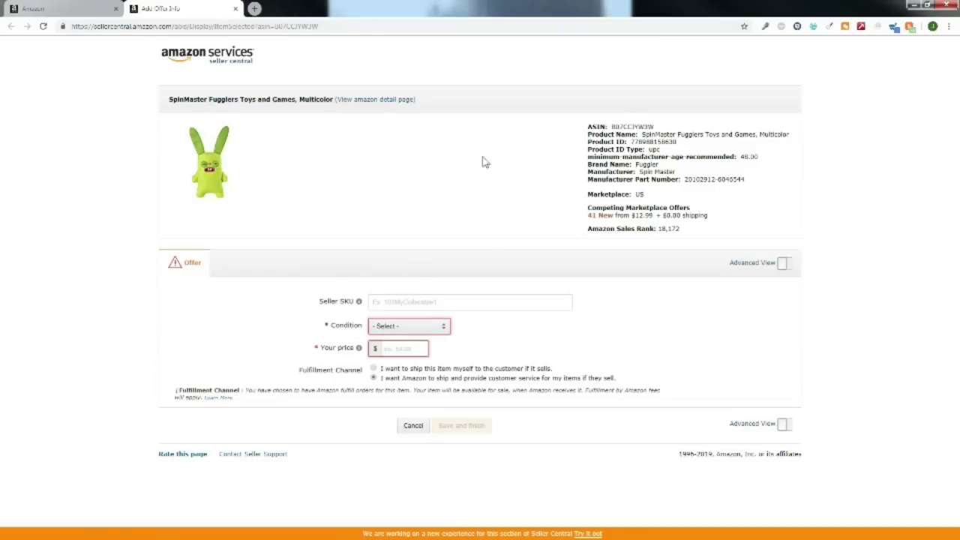
- Review the competing new offers for the green Fuggler and return to its offer form
{"action": "left_click", "coordinate": [598, 215]}
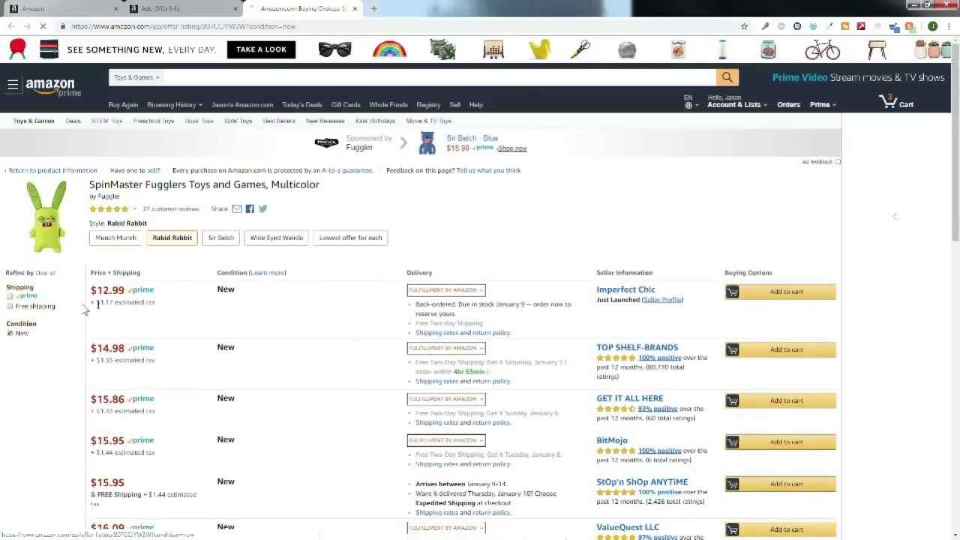
{"action": "scroll", "coordinate": [167, 313], "scroll_direction": "down", "scroll_amount": 1}
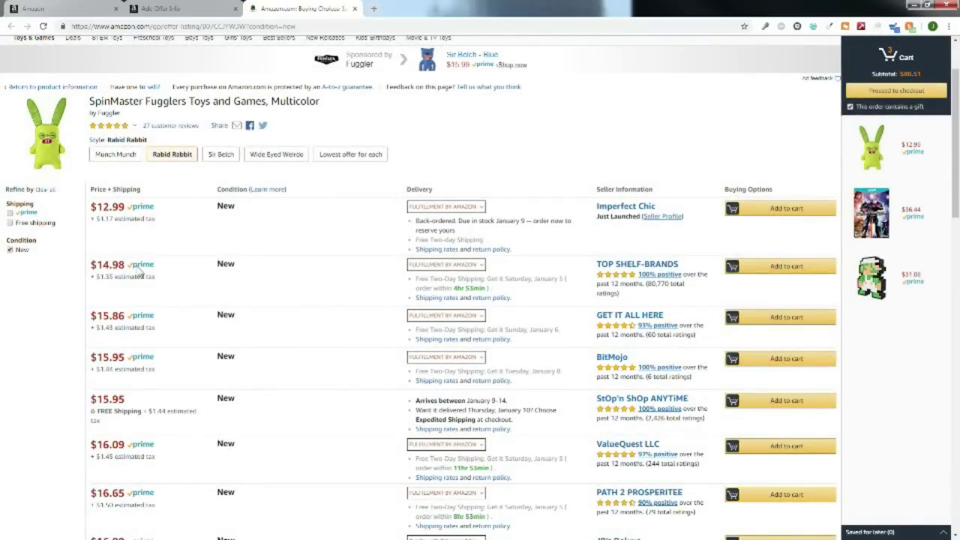
{"action": "left_click", "coordinate": [159, 9]}
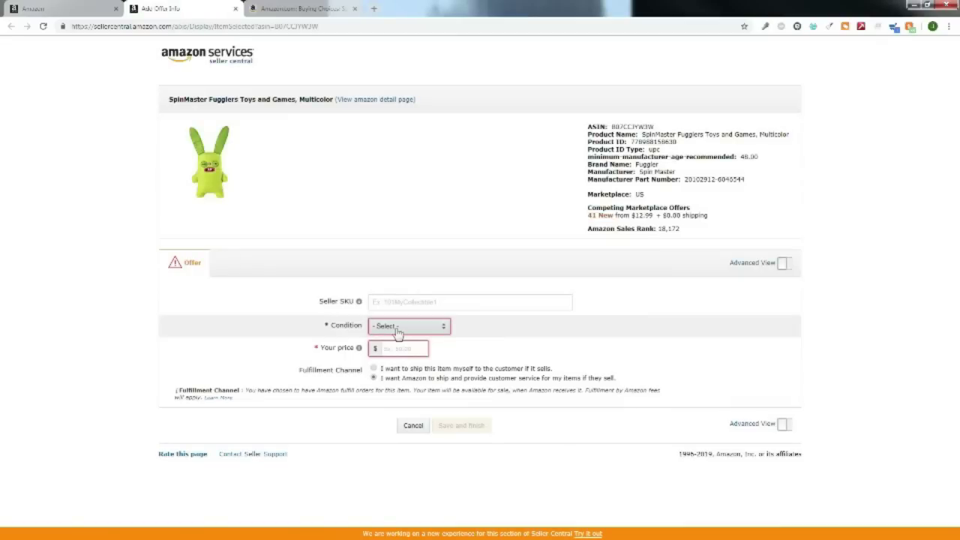
- Set the green Fuggler's condition to New and its price to $14.98, and save the offer
{"action": "left_click", "coordinate": [389, 327]}
{"action": "left_click", "coordinate": [385, 373]}
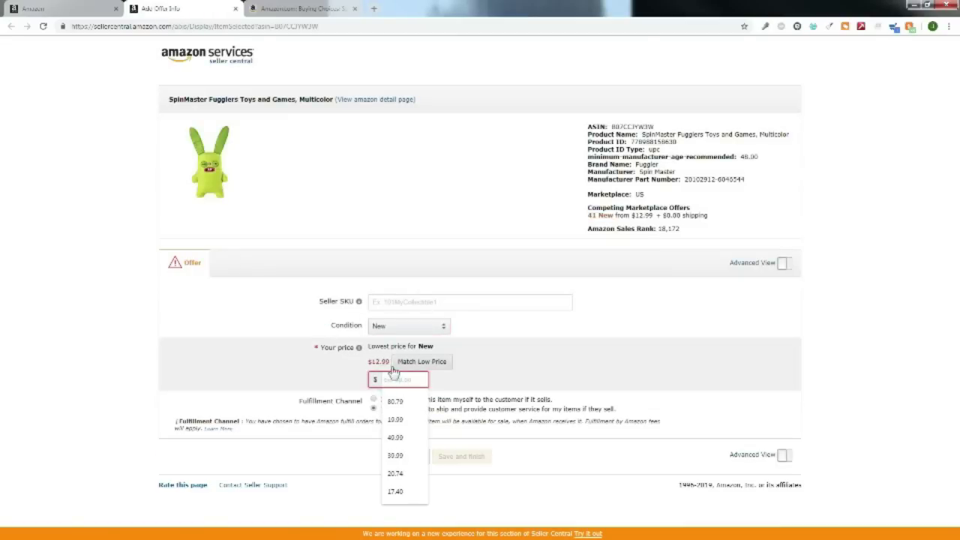
{"action": "type", "text": "14."}
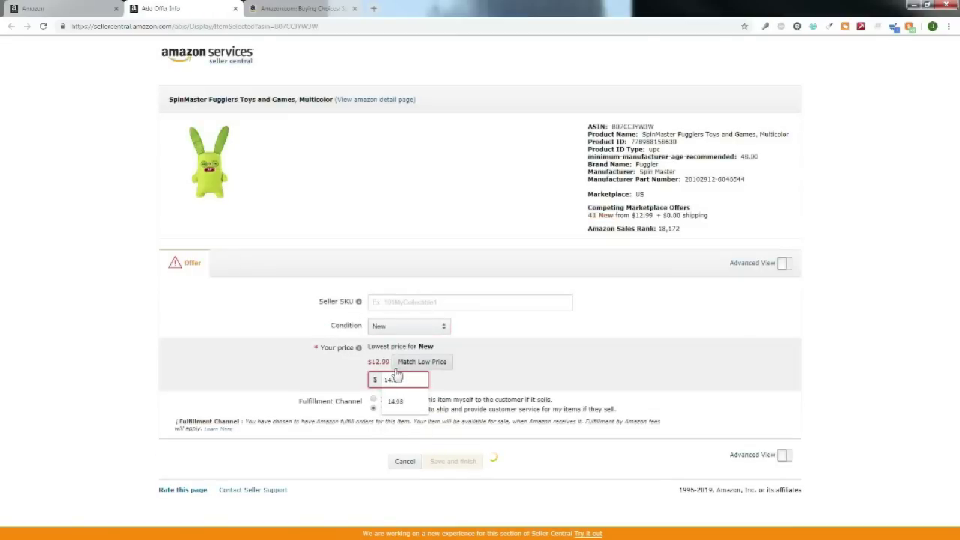
{"action": "type", "text": "08"}
{"action": "left_click", "coordinate": [452, 461]}
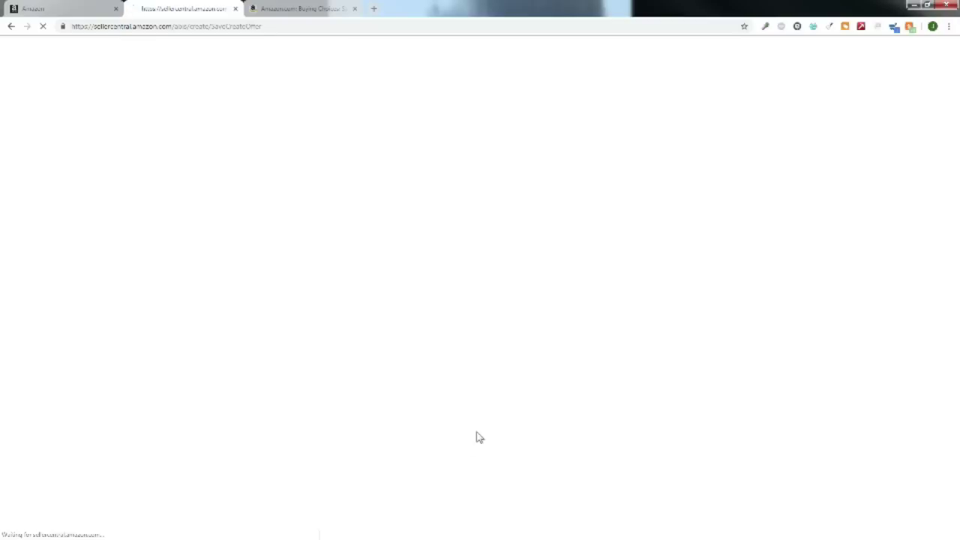
- Submit the green Fuggler's dangerous goods information with No for batteries and hazardous materials, and save to continue
{"action": "left_click", "coordinate": [702, 219]}
{"action": "left_click", "coordinate": [563, 218]}
{"action": "left_click", "coordinate": [563, 243]}
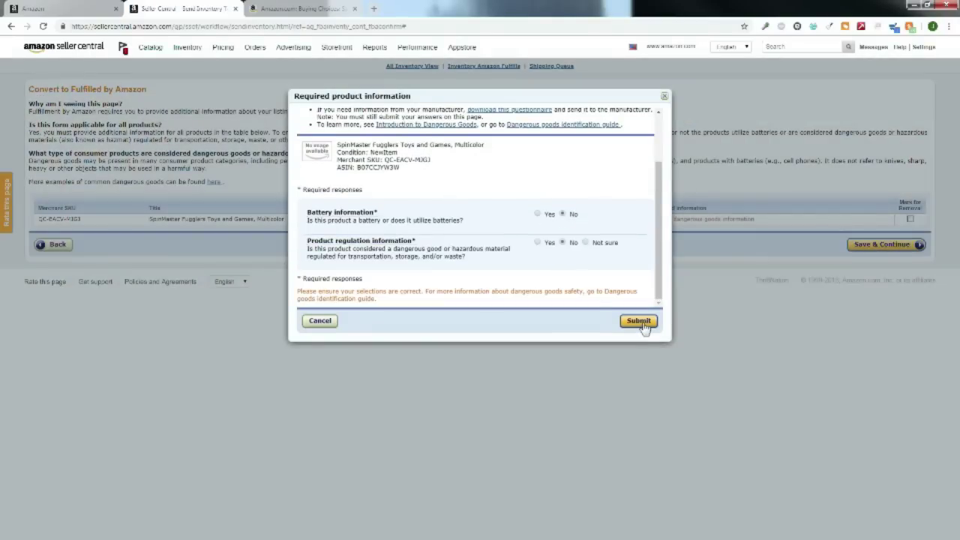
{"action": "left_click", "coordinate": [641, 324]}
{"action": "left_click", "coordinate": [883, 245]}
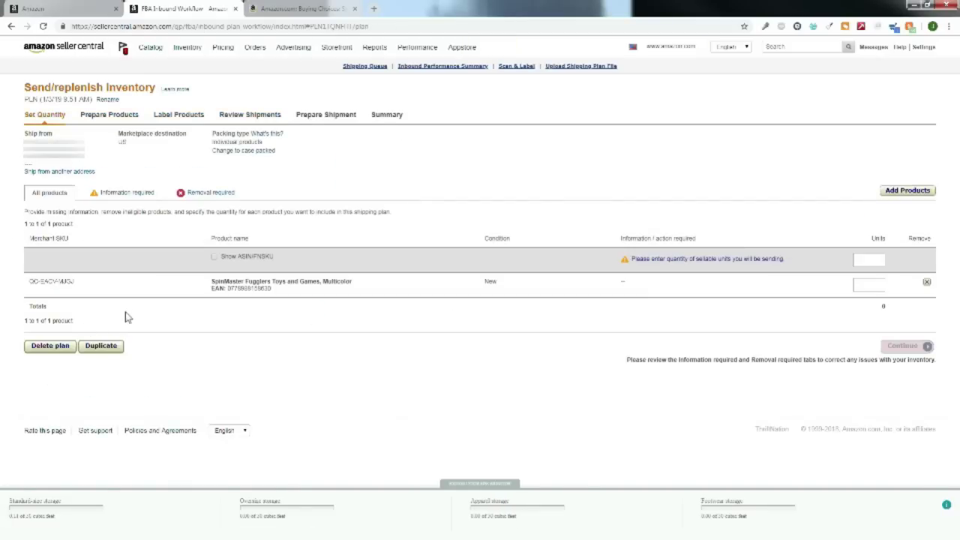
- Delete the separate shipping plan holding only the green Fuggler and reopen the existing PLN (1/3/19 9:46 AM) plan
{"action": "left_click", "coordinate": [61, 350]}
{"action": "left_click", "coordinate": [118, 167]}
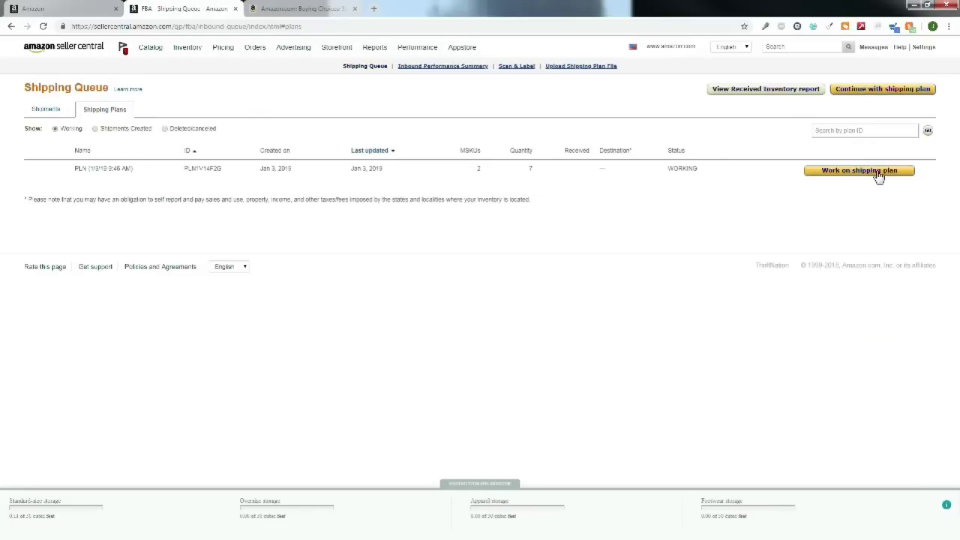
{"action": "left_click", "coordinate": [851, 172]}
- Search the inventory for fuggler products to add to the existing shipping plan
{"action": "left_click", "coordinate": [908, 191]}
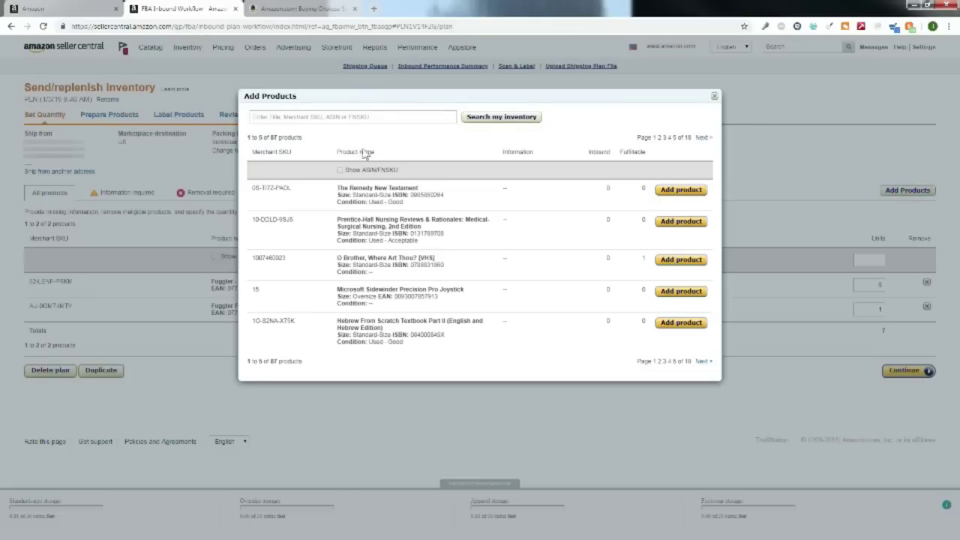
{"action": "left_click", "coordinate": [365, 118]}
{"action": "type", "text": "27"}
{"action": "left_click", "coordinate": [499, 117]}
{"action": "double_click", "coordinate": [401, 118]}
{"action": "type", "text": "270"}
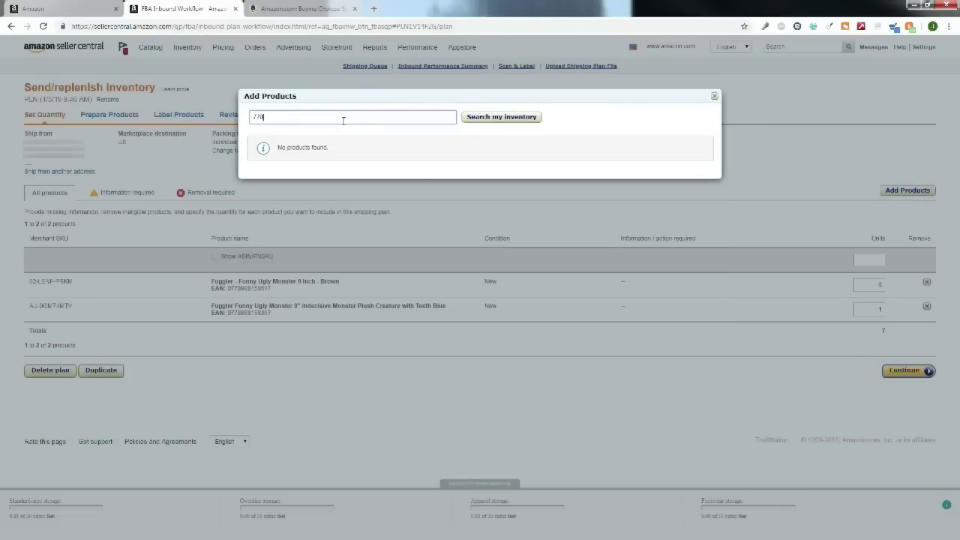
{"action": "left_click", "coordinate": [500, 116]}
{"action": "double_click", "coordinate": [402, 117]}
{"action": "type", "text": "fuggler"}
{"action": "key", "text": "Return"}
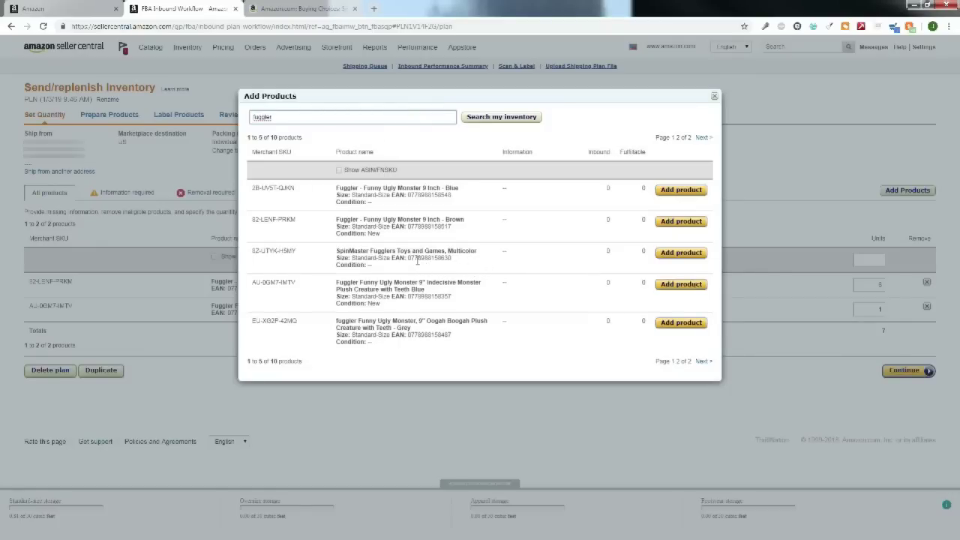
- Try adding the SpinMaster Fugglers listing with no condition to the plan, and remove that entry again
{"action": "left_click", "coordinate": [667, 255]}
{"action": "left_click", "coordinate": [703, 138]}
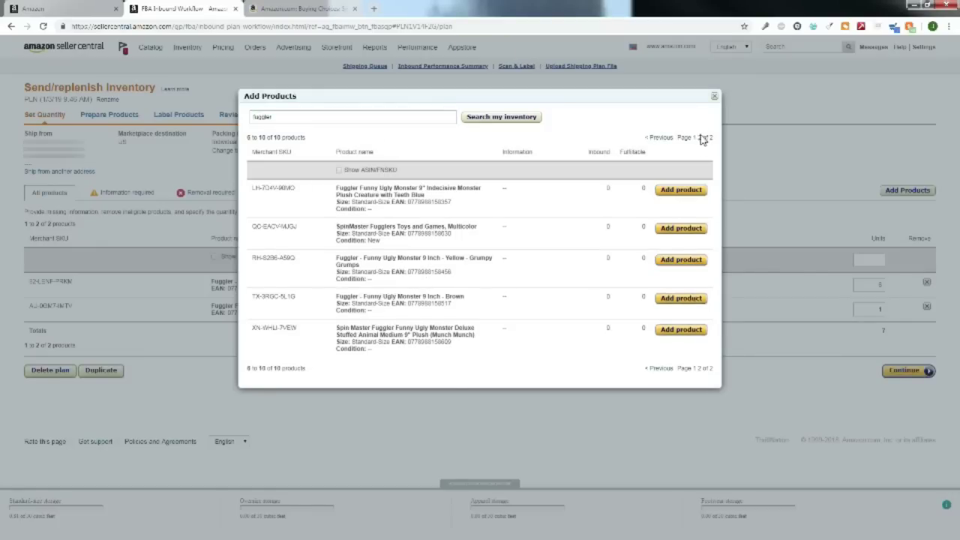
{"action": "left_click", "coordinate": [713, 100]}
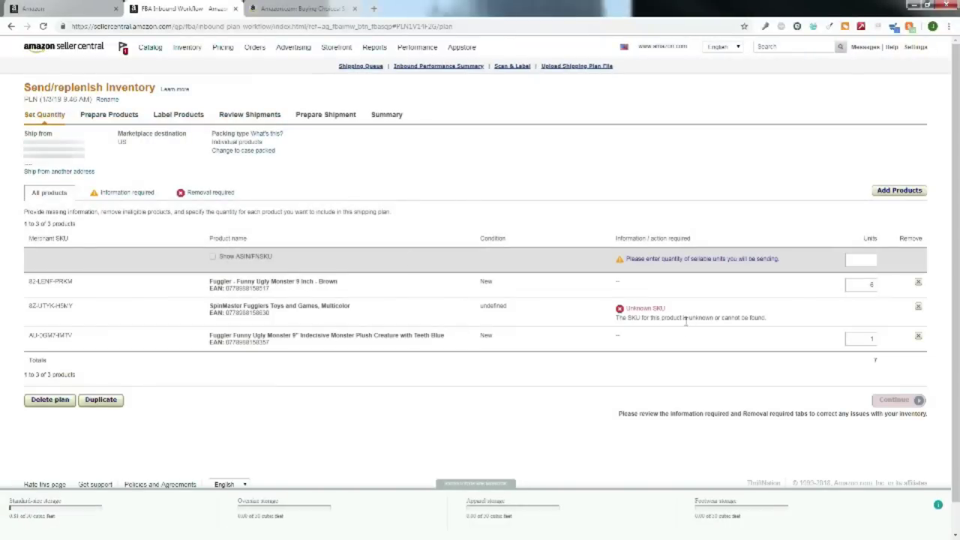
{"action": "left_click", "coordinate": [918, 306]}
- Send/replenish the new green Fuggler listing from Manage Inventory, adding it to the existing PLN (1/3/19 9:46 AM) shipping plan
{"action": "mouse_move", "coordinate": [188, 47]}
{"action": "left_click", "coordinate": [201, 64]}
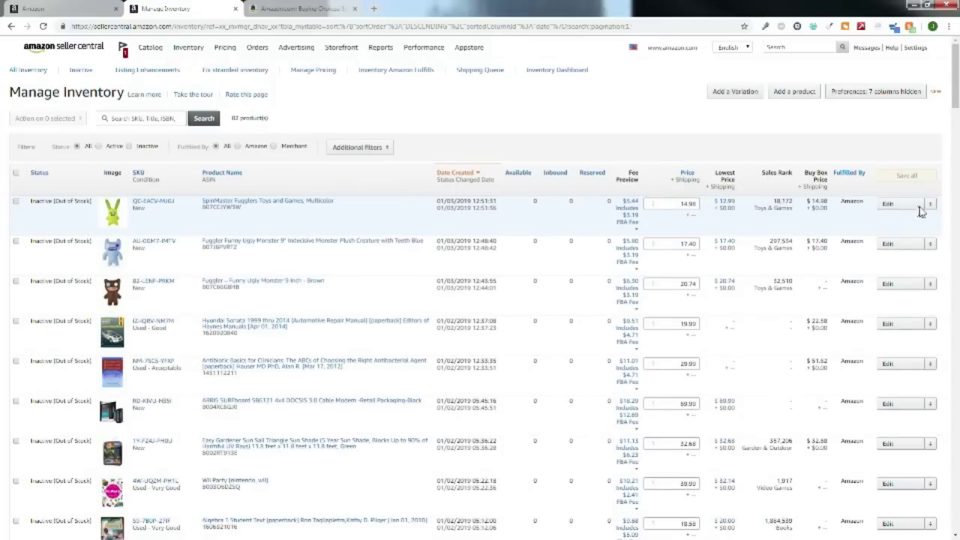
{"action": "left_click", "coordinate": [930, 204]}
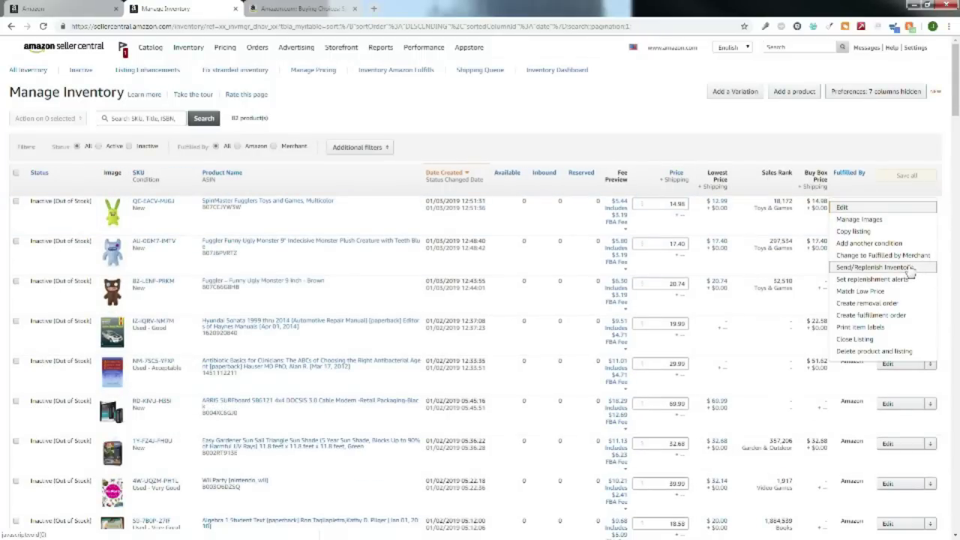
{"action": "left_click", "coordinate": [904, 268]}
{"action": "double_click", "coordinate": [102, 141]}
{"action": "left_click", "coordinate": [195, 138]}
{"action": "left_click", "coordinate": [206, 156]}
{"action": "left_click", "coordinate": [848, 143]}
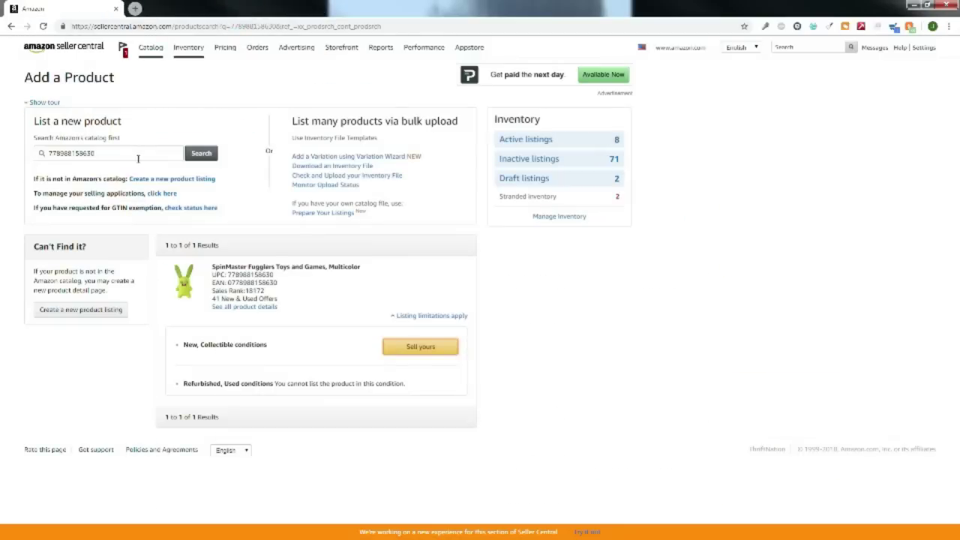
{"action": "double_click", "coordinate": [135, 152]}
{"action": "type", "text": "778988596207"}
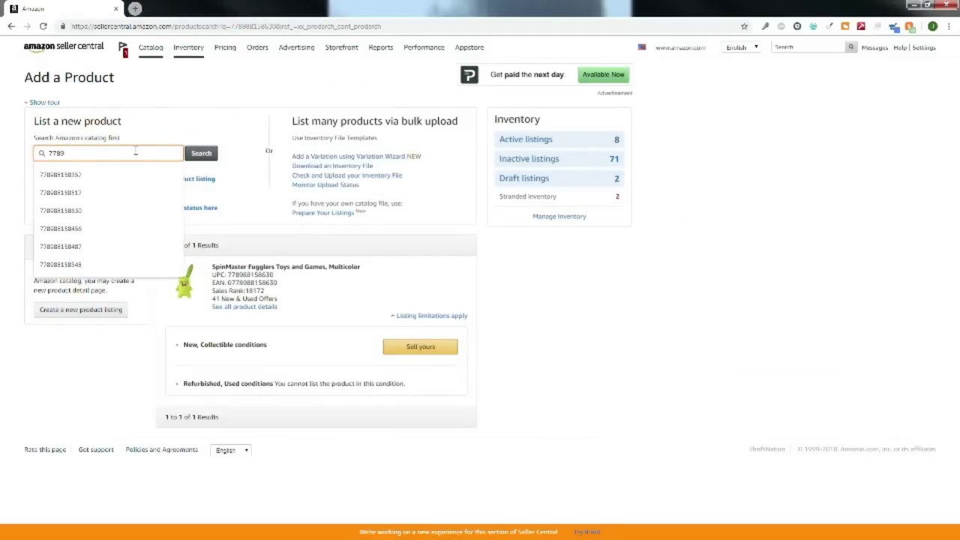
{"action": "key", "text": "Return"}
{"action": "left_click", "coordinate": [426, 353]}
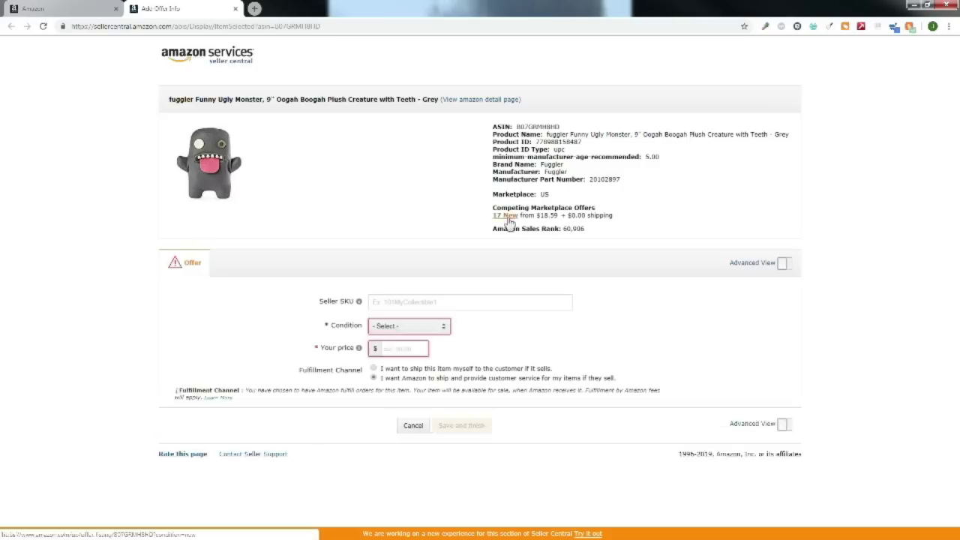
{"action": "left_click", "coordinate": [442, 275]}
{"action": "scroll", "coordinate": [164, 205], "scroll_direction": "down", "scroll_amount": 2}
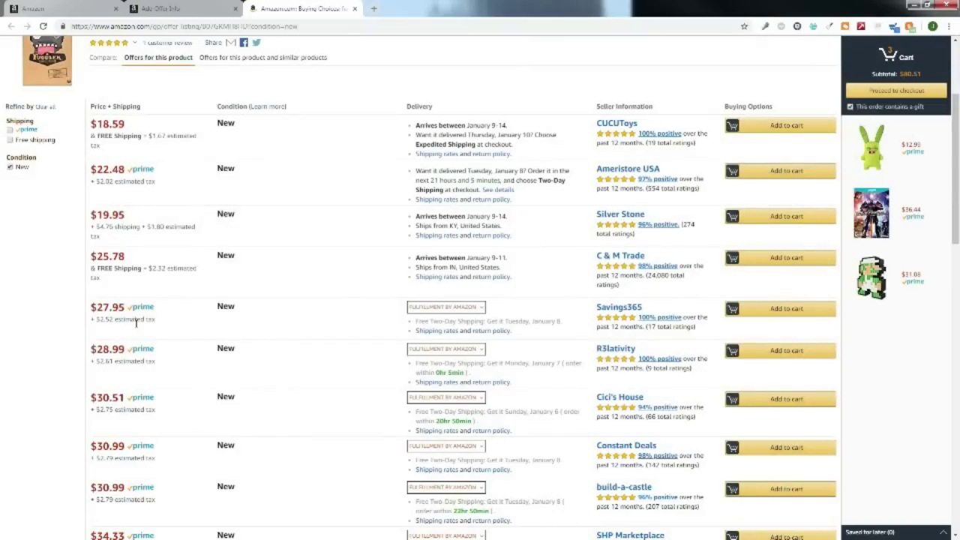
- Add Ameristore USA's grey Fuggler offer to the cart to test its available quantity, and return to the product's offer list
{"action": "left_click", "coordinate": [756, 180]}
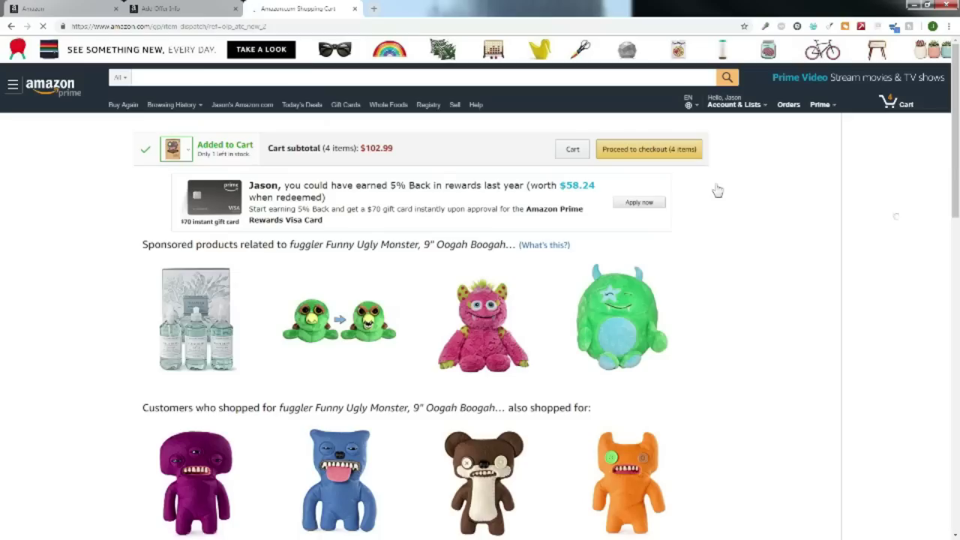
{"action": "left_click", "coordinate": [926, 105]}
{"action": "left_click", "coordinate": [741, 223]}
{"action": "left_click", "coordinate": [736, 304]}
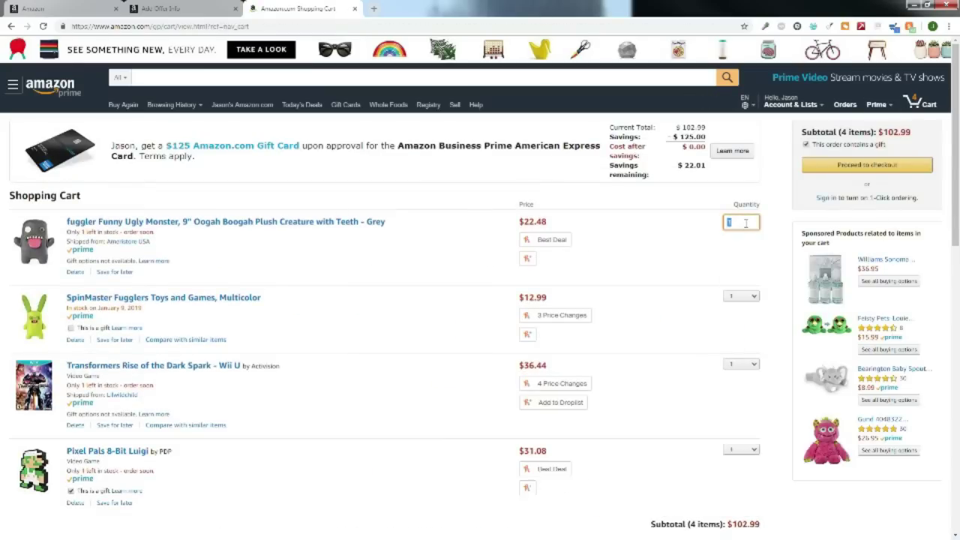
{"action": "left_click", "coordinate": [354, 8]}
{"action": "left_click", "coordinate": [505, 215]}
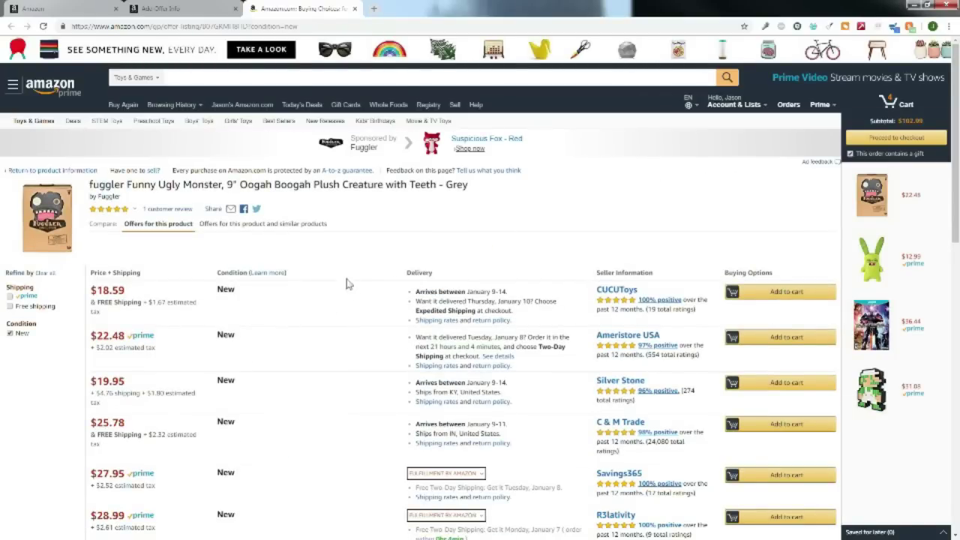
- Set the grey Fuggler offer to New condition at a price of 27.95 and save it
{"action": "left_click", "coordinate": [172, 8]}
{"action": "left_click", "coordinate": [409, 325]}
{"action": "left_click", "coordinate": [392, 379]}
{"action": "left_click", "coordinate": [405, 379]}
{"action": "type", "text": "27.95"}
{"action": "left_click", "coordinate": [62, 305]}
{"action": "left_click", "coordinate": [461, 456]}
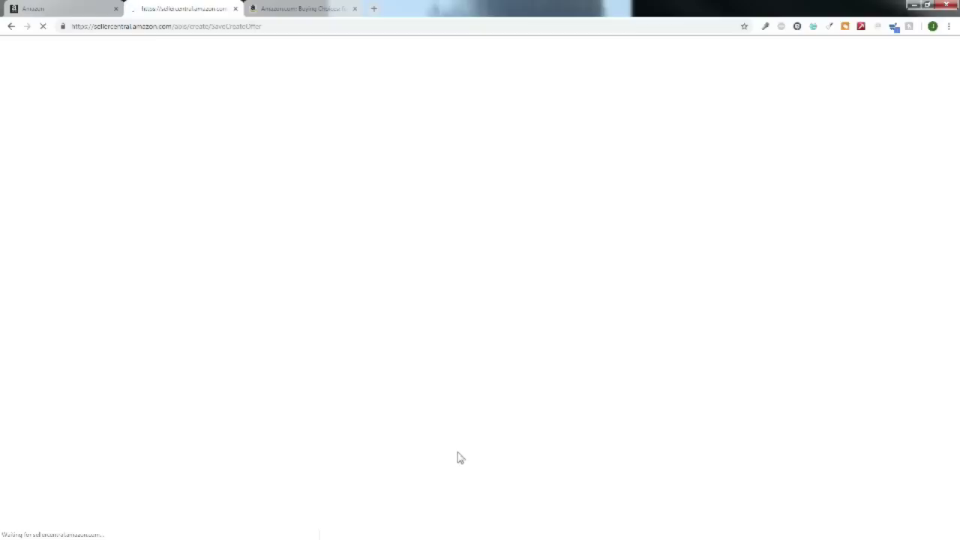
- Accept the grey Fuggler's barcode type and submit its required product information with No for batteries and dangerous goods
{"action": "left_click", "coordinate": [882, 231]}
{"action": "left_click", "coordinate": [564, 281]}
{"action": "scroll", "coordinate": [567, 283], "scroll_direction": "down", "scroll_amount": 2}
{"action": "left_click", "coordinate": [565, 248]}
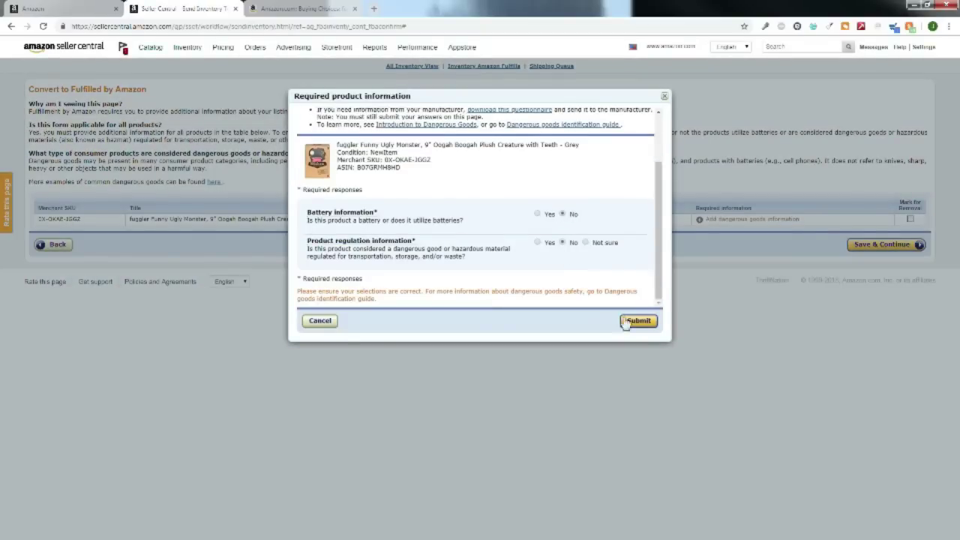
{"action": "left_click", "coordinate": [639, 320]}
{"action": "left_click", "coordinate": [874, 245]}
- Add the grey Fuggler to the existing PLN (1/3/19 9:46 AM) shipping plan
{"action": "left_click", "coordinate": [58, 148]}
{"action": "left_click", "coordinate": [210, 137]}
{"action": "left_click", "coordinate": [207, 154]}
{"action": "left_click", "coordinate": [863, 143]}
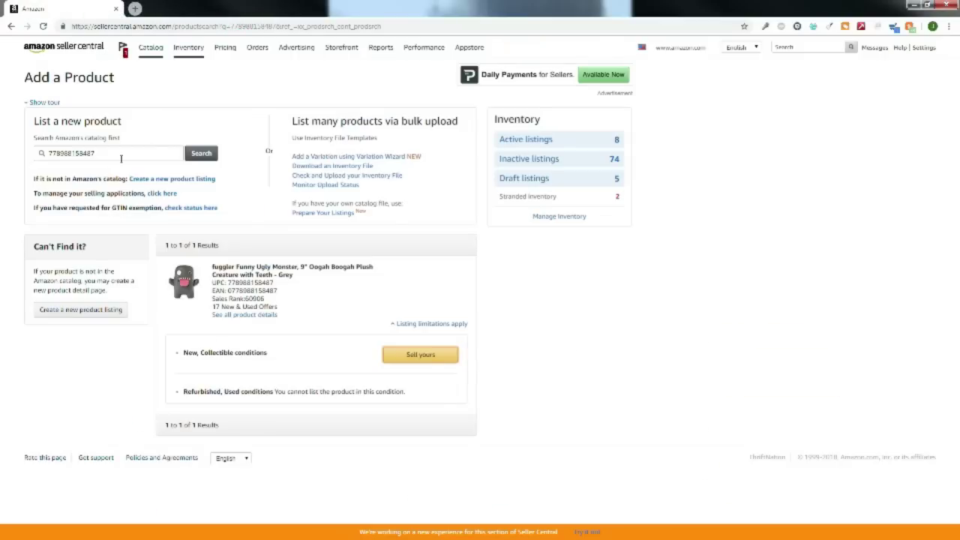
{"action": "double_click", "coordinate": [123, 158]}
{"action": "type", "text": "fuggler yellow"}
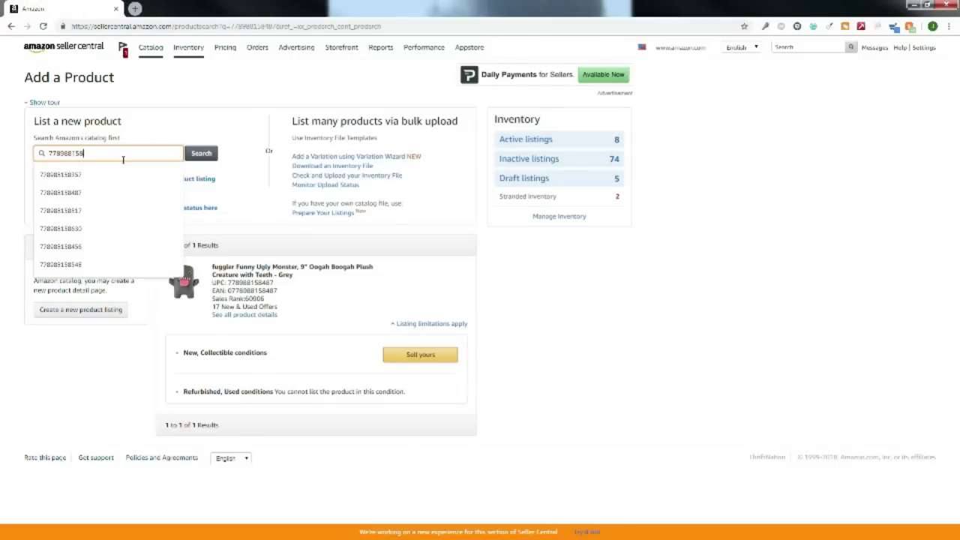
{"action": "key", "text": "Return"}
{"action": "left_click", "coordinate": [429, 325]}
{"action": "left_click", "coordinate": [427, 333]}
{"action": "left_click", "coordinate": [427, 351]}
- Save the yellow Fuggler offer in New condition, fulfilled by Amazon, at a price of 18.98
{"action": "left_click", "coordinate": [377, 343]}
{"action": "left_click", "coordinate": [334, 9]}
{"action": "left_click", "coordinate": [354, 8]}
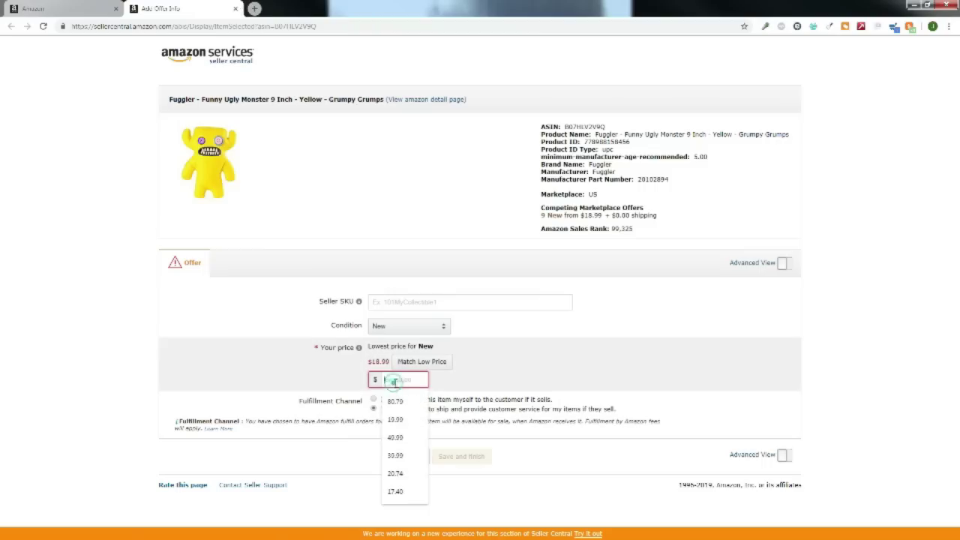
{"action": "type", "text": "18.98"}
{"action": "left_click", "coordinate": [455, 453]}
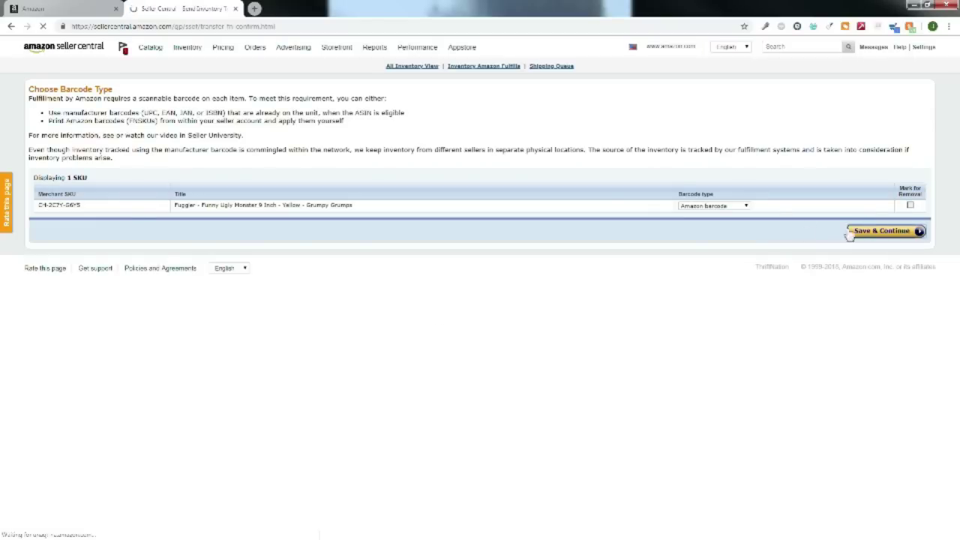
- Keep Amazon barcode for the yellow Fuggler and submit its required information with No for batteries and dangerous goods
{"action": "left_click", "coordinate": [880, 230]}
{"action": "left_click", "coordinate": [563, 281]}
{"action": "scroll", "coordinate": [565, 281], "scroll_direction": "down", "scroll_amount": 2}
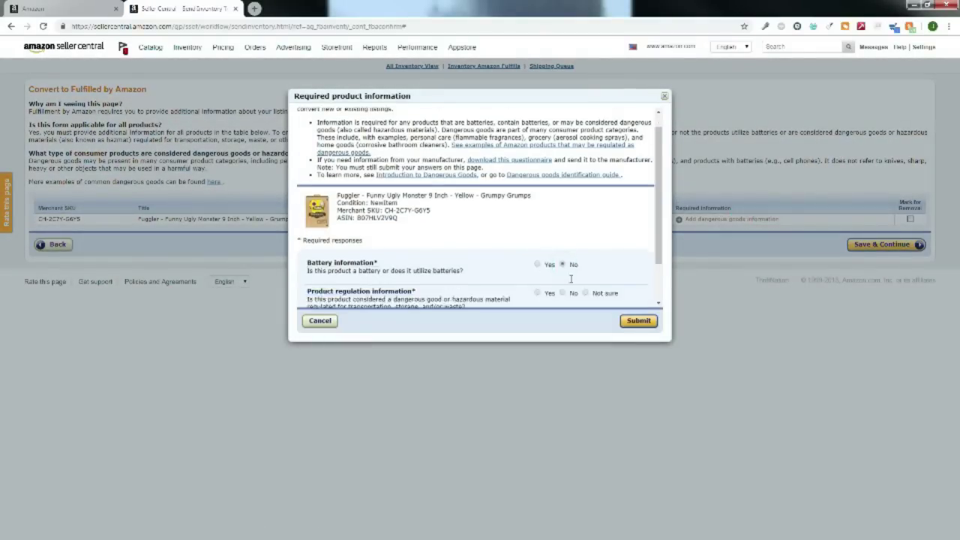
{"action": "left_click", "coordinate": [563, 244]}
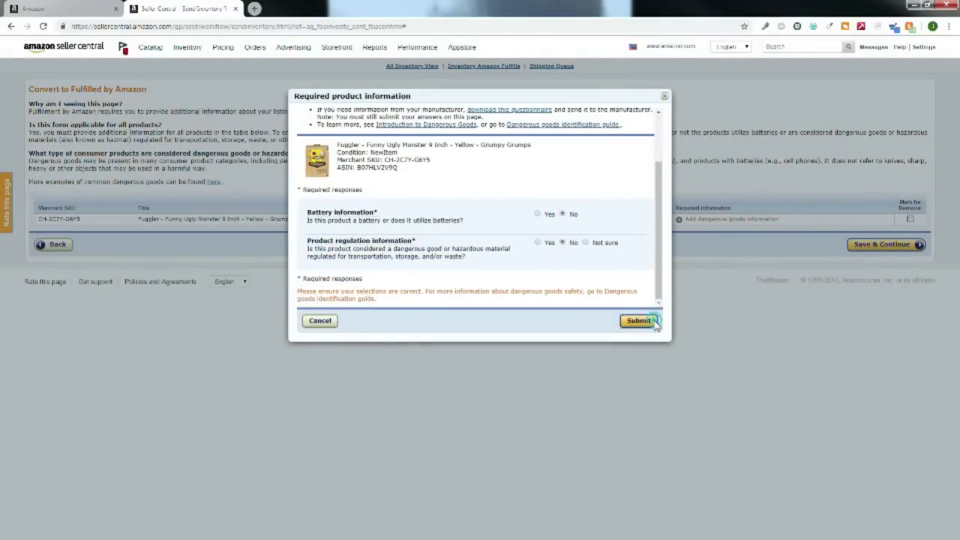
{"action": "left_click", "coordinate": [642, 322]}
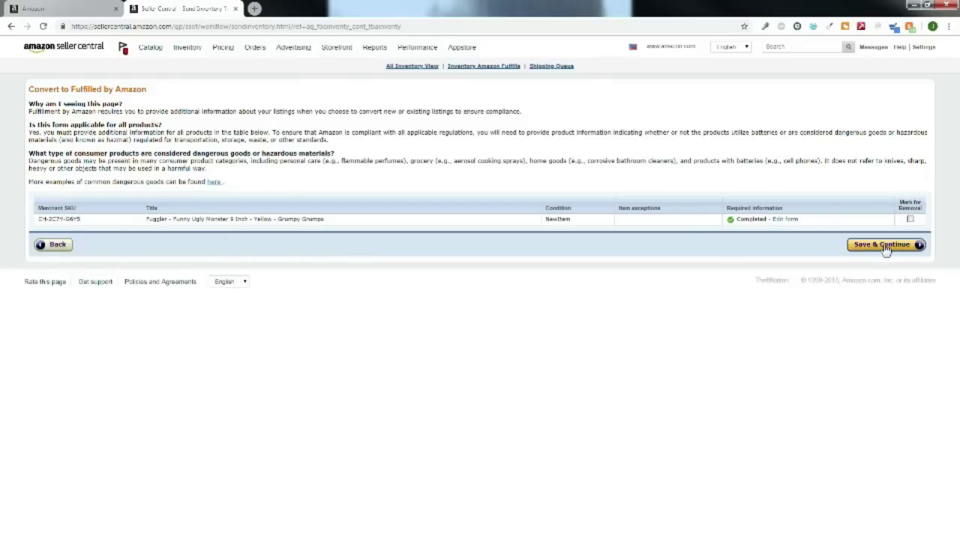
{"action": "left_click", "coordinate": [876, 247]}
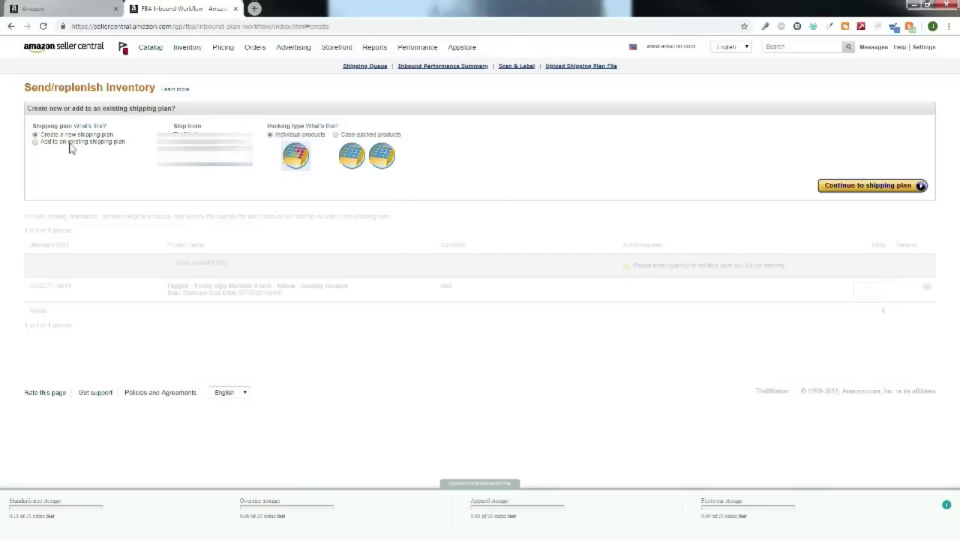
- Add the yellow Fuggler to the existing PLN (1/3/19 9:46 AM) shipping plan and set its units to 3
{"action": "left_click", "coordinate": [66, 142]}
{"action": "left_click", "coordinate": [210, 139]}
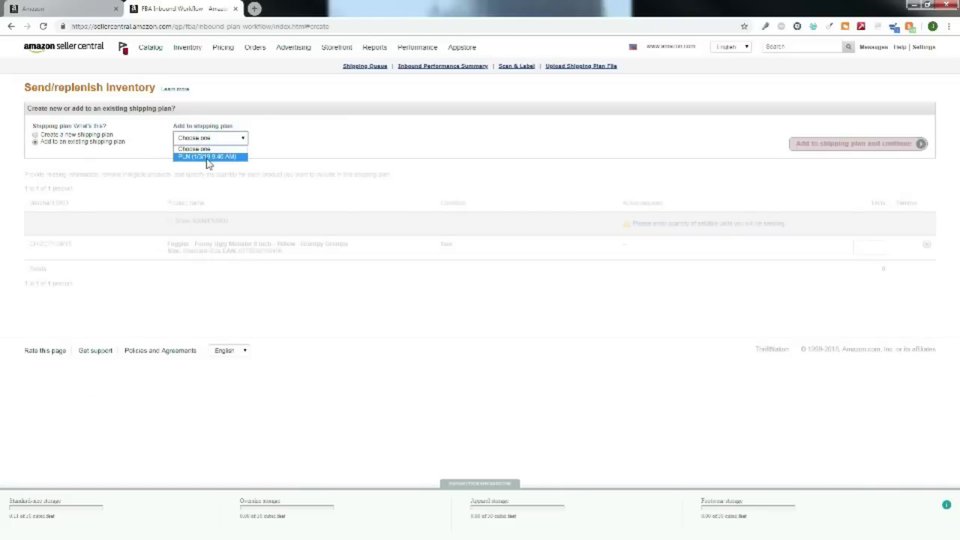
{"action": "left_click", "coordinate": [209, 157]}
{"action": "left_click", "coordinate": [859, 143]}
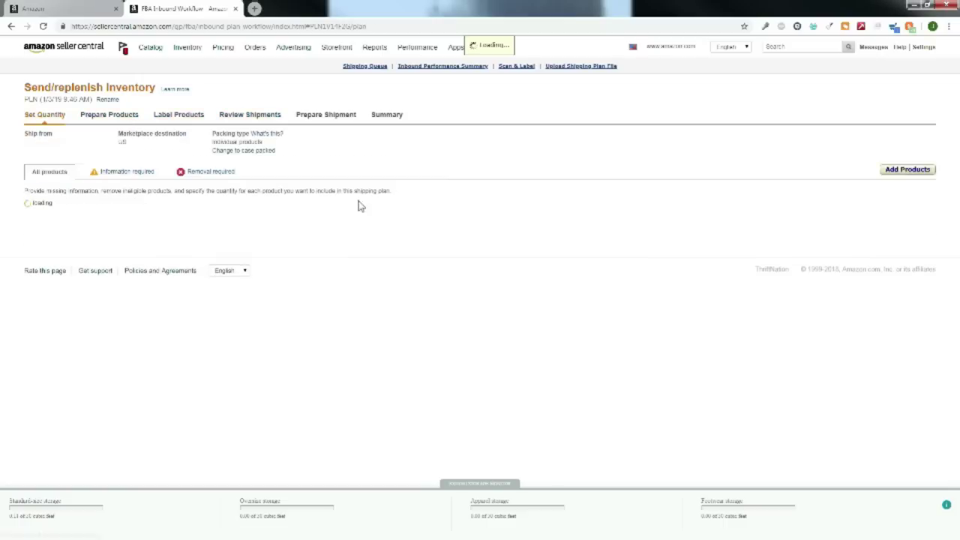
{"action": "left_click", "coordinate": [868, 358]}
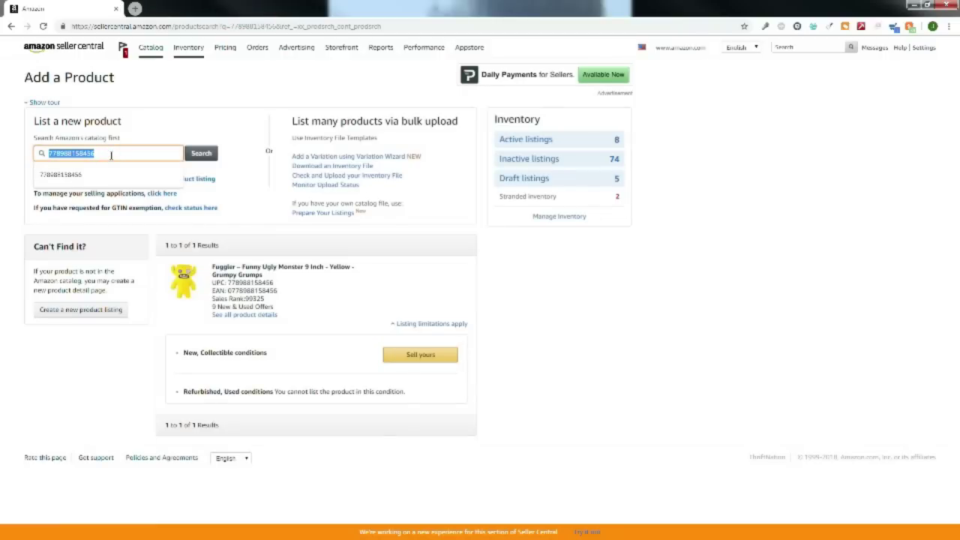
{"action": "type", "text": "778988158548"}
{"action": "key", "text": "Return"}
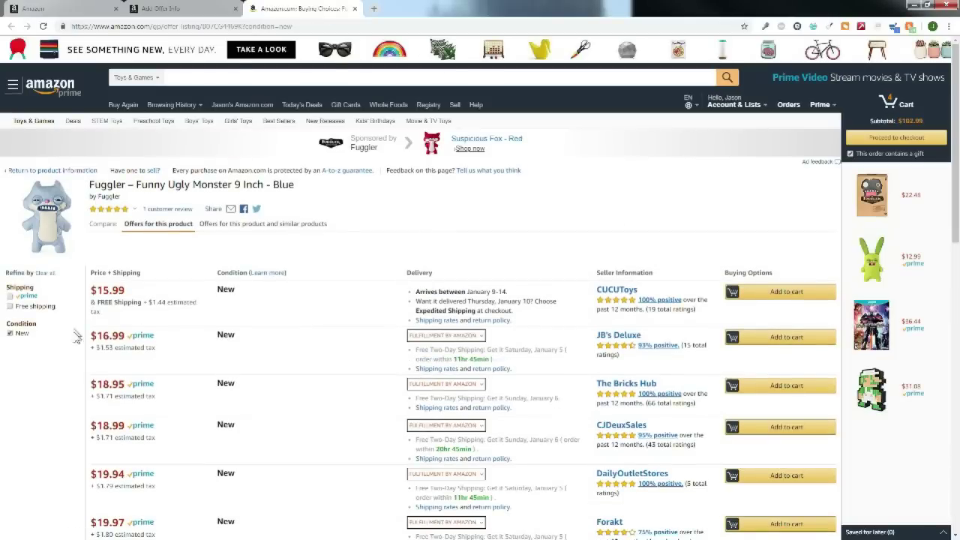
{"action": "left_click", "coordinate": [201, 15]}
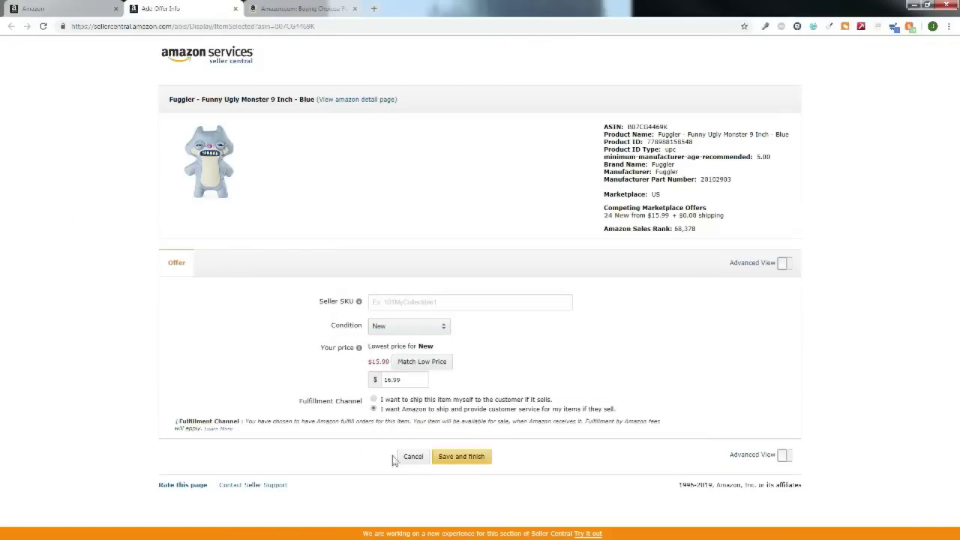
{"action": "left_click", "coordinate": [459, 454]}
- Submit the blue Fuggler's required product information with No for batteries and dangerous goods, and save it
{"action": "scroll", "coordinate": [480, 240], "scroll_direction": "down", "scroll_amount": 3}
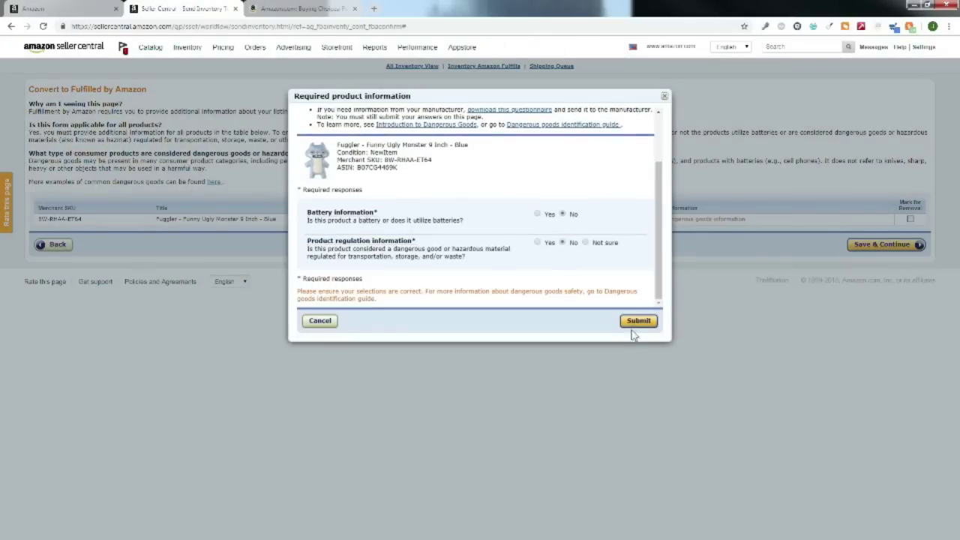
{"action": "left_click", "coordinate": [637, 319]}
{"action": "left_click", "coordinate": [862, 248]}
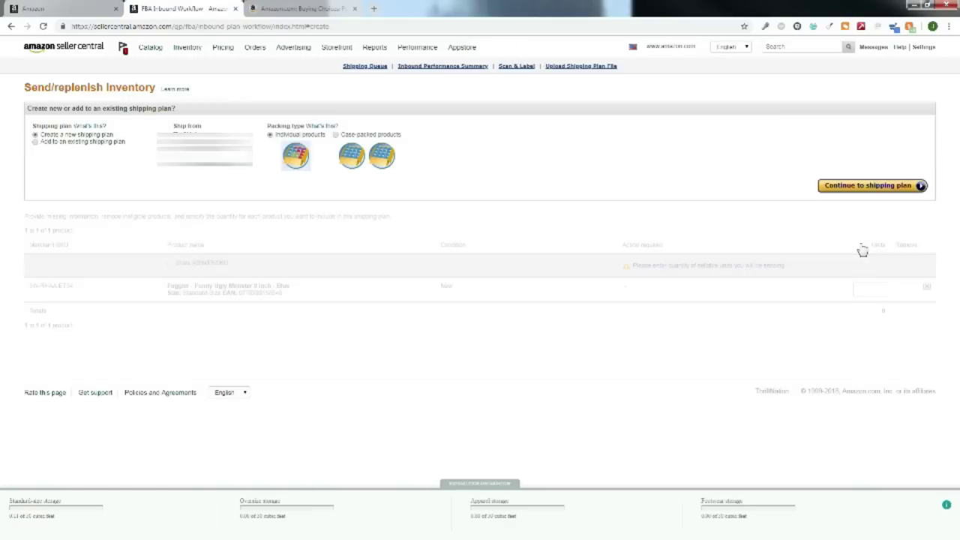
- Add the blue Fuggler to the existing PLN (1/3/19 9:46 AM) shipping plan with 4 units, and close the plan page
{"action": "left_click", "coordinate": [829, 144]}
{"action": "left_click", "coordinate": [860, 333]}
{"action": "type", "text": "1"}
{"action": "left_click", "coordinate": [235, 8]}
{"action": "double_click", "coordinate": [122, 153]}
{"action": "type", "text": "fuggler deluxe"}
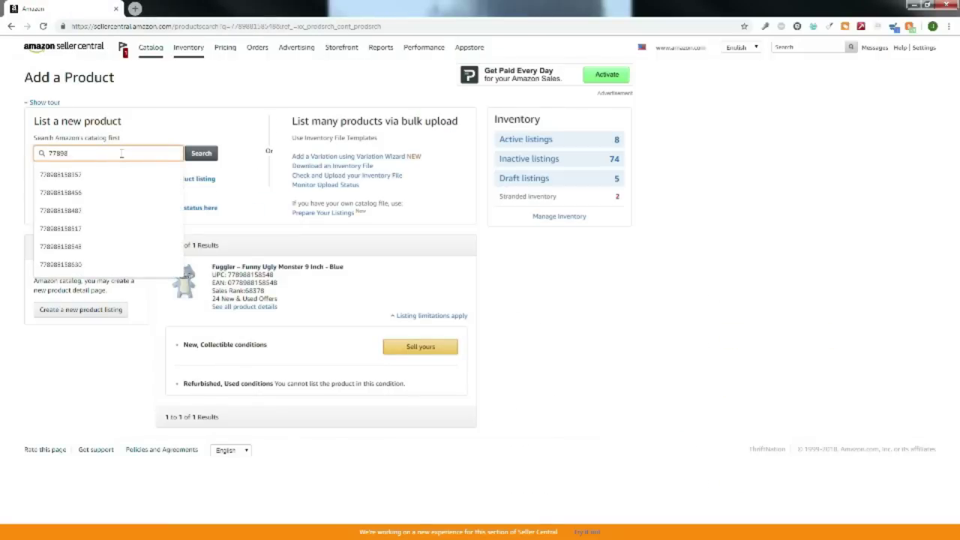
{"action": "key", "text": "Return"}
{"action": "left_click", "coordinate": [419, 355]}
{"action": "left_click", "coordinate": [491, 223]}
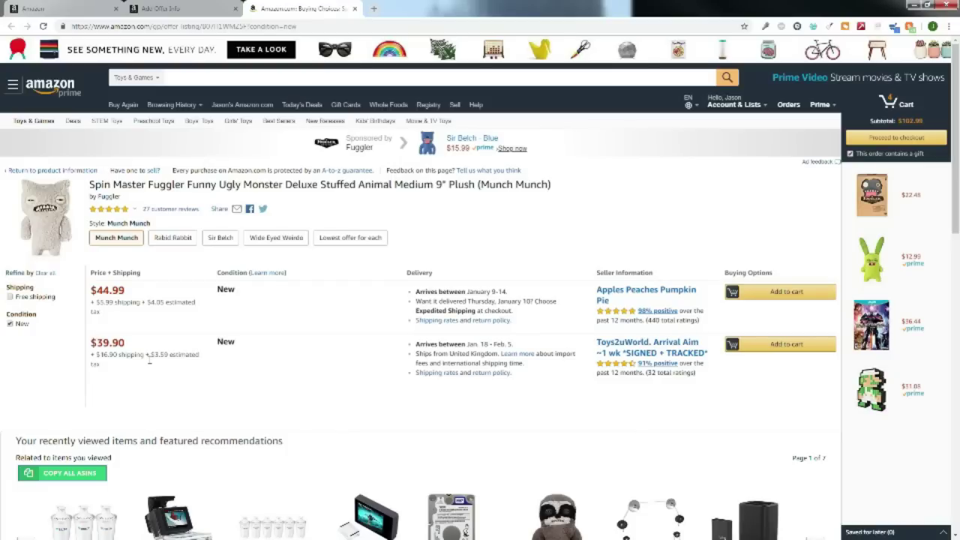
- Set the Munch Munch Fuggler offer to New condition at a price of 49.99 and save it
{"action": "left_click", "coordinate": [207, 10]}
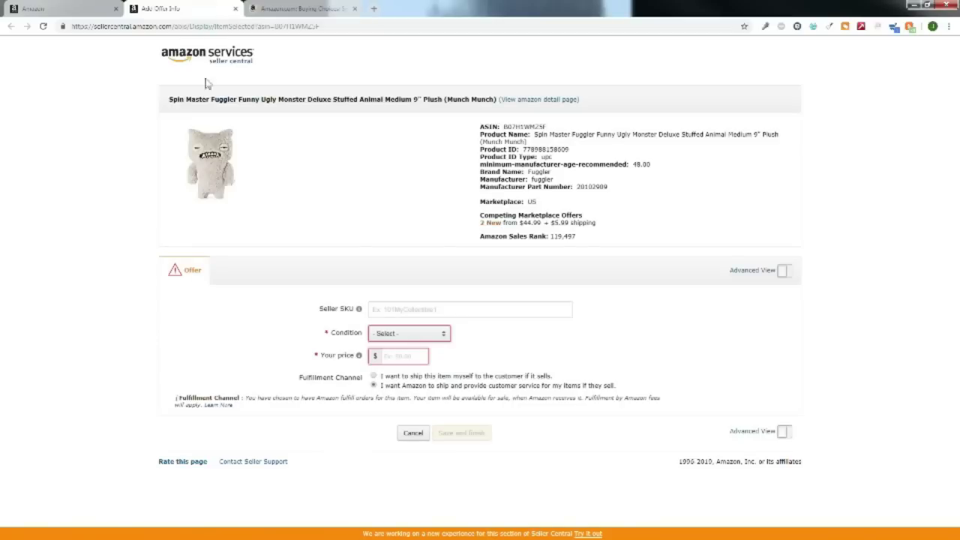
{"action": "left_click", "coordinate": [411, 335]}
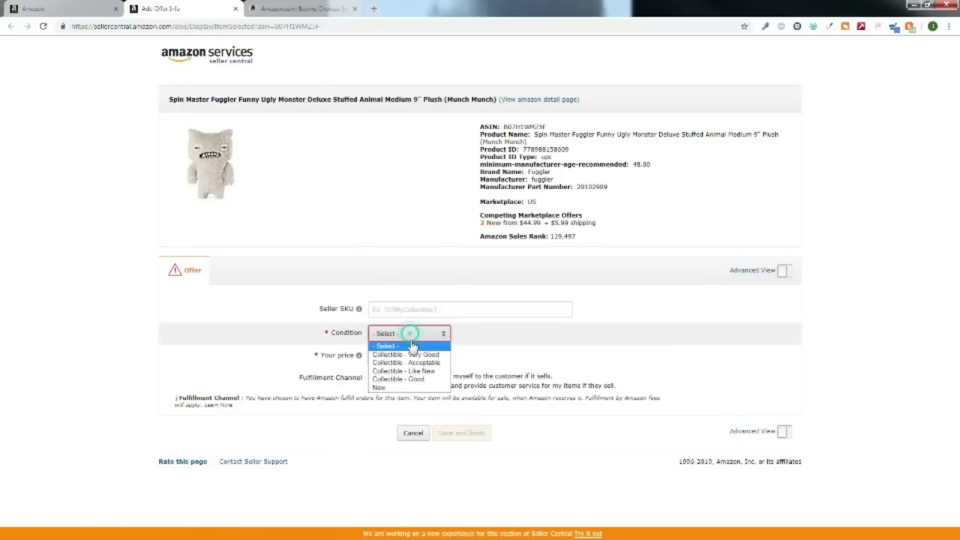
{"action": "left_click", "coordinate": [390, 389]}
{"action": "left_click", "coordinate": [396, 387]}
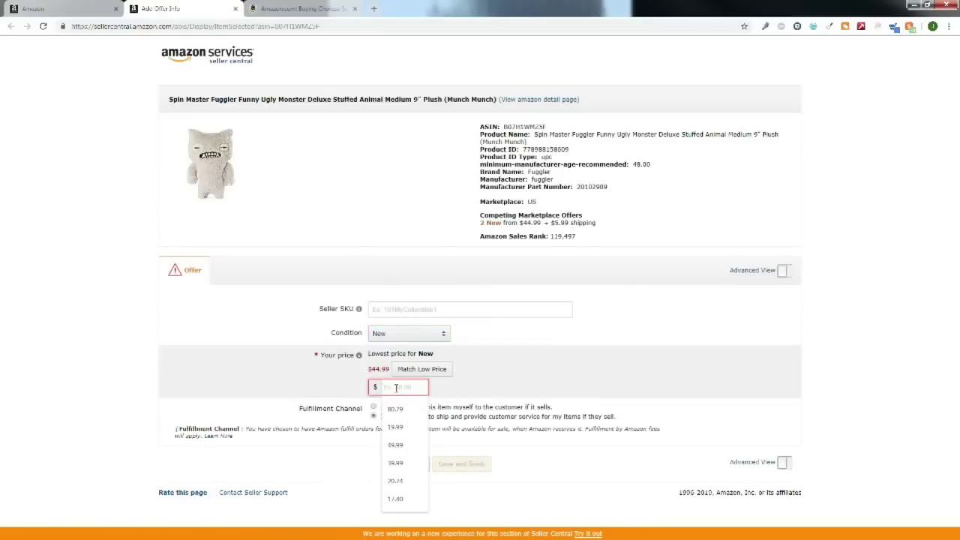
{"action": "type", "text": "49"}
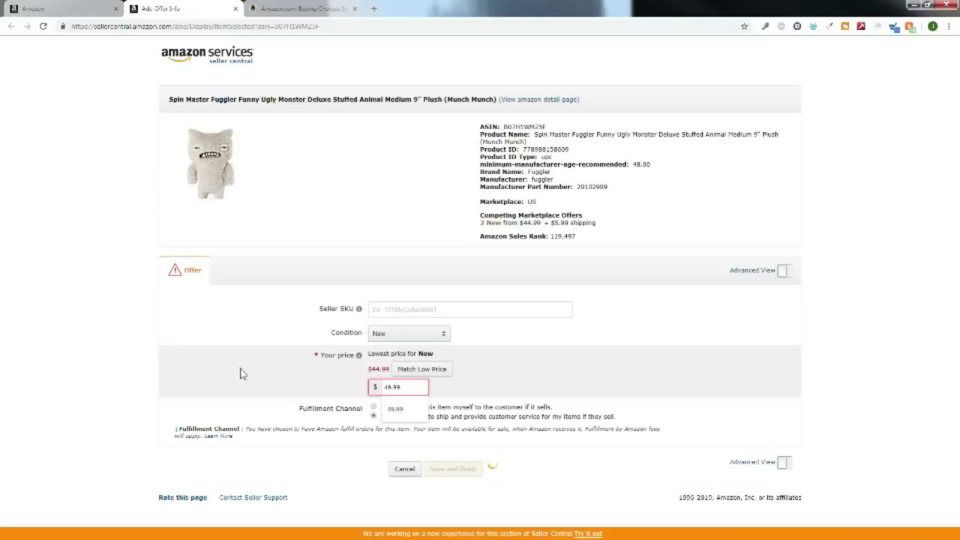
{"action": "type", "text": ".99"}
{"action": "left_click", "coordinate": [240, 373]}
{"action": "left_click", "coordinate": [475, 462]}
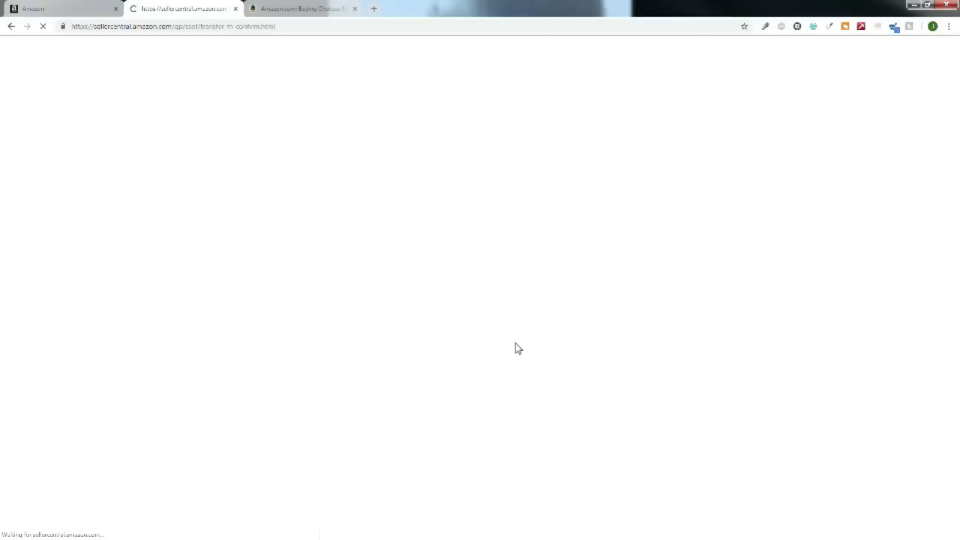
- Accept the Munch Munch Fuggler's barcode type and submit its required information with No for batteries and dangerous goods
{"action": "left_click", "coordinate": [868, 232]}
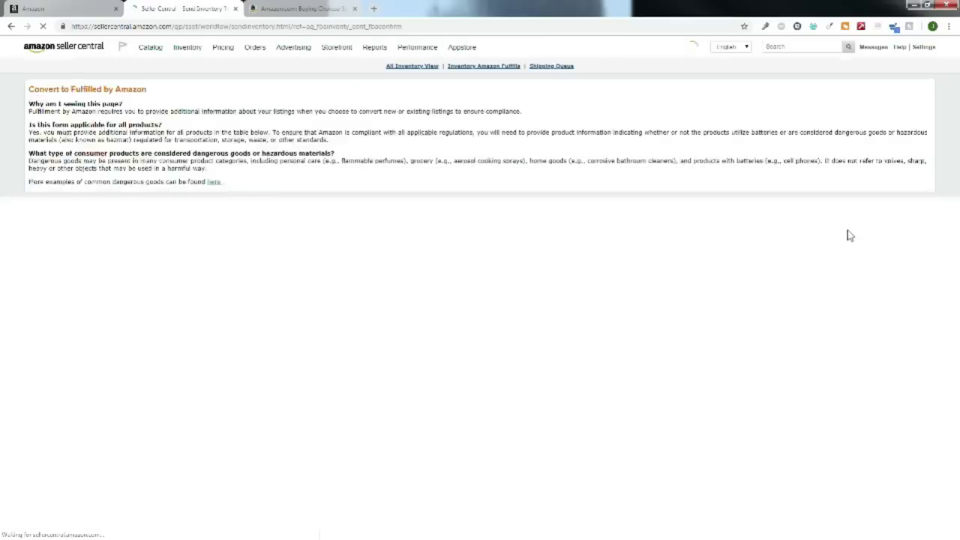
{"action": "left_click", "coordinate": [765, 219]}
{"action": "left_click", "coordinate": [562, 280]}
{"action": "scroll", "coordinate": [577, 262], "scroll_direction": "down", "scroll_amount": 1}
{"action": "left_click", "coordinate": [562, 243]}
{"action": "left_click", "coordinate": [639, 320]}
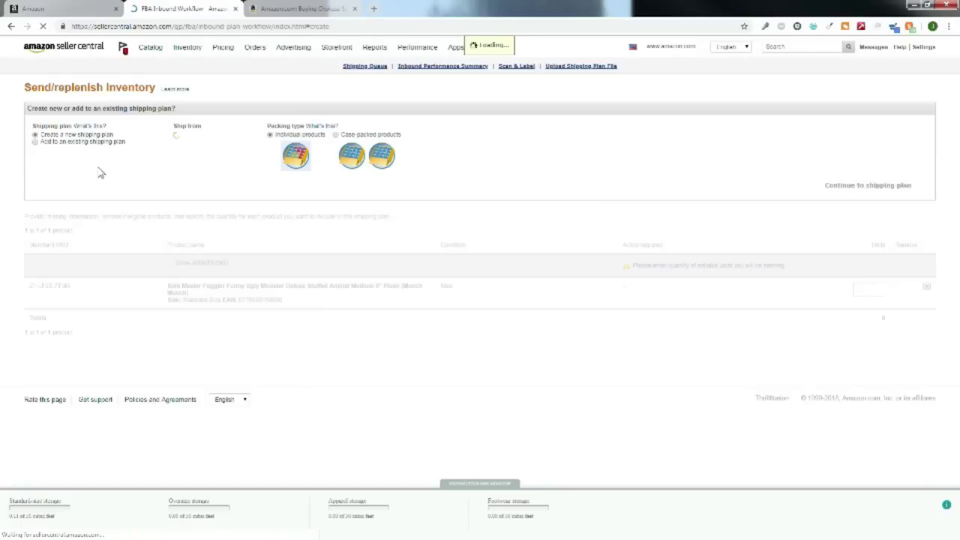
- Add the Munch Munch Fuggler to the existing PLN (1/3/19 9:46 AM) shipping plan and set its units to 4
{"action": "left_click", "coordinate": [82, 142]}
{"action": "left_click", "coordinate": [197, 143]}
{"action": "left_click", "coordinate": [197, 155]}
{"action": "left_click", "coordinate": [831, 145]}
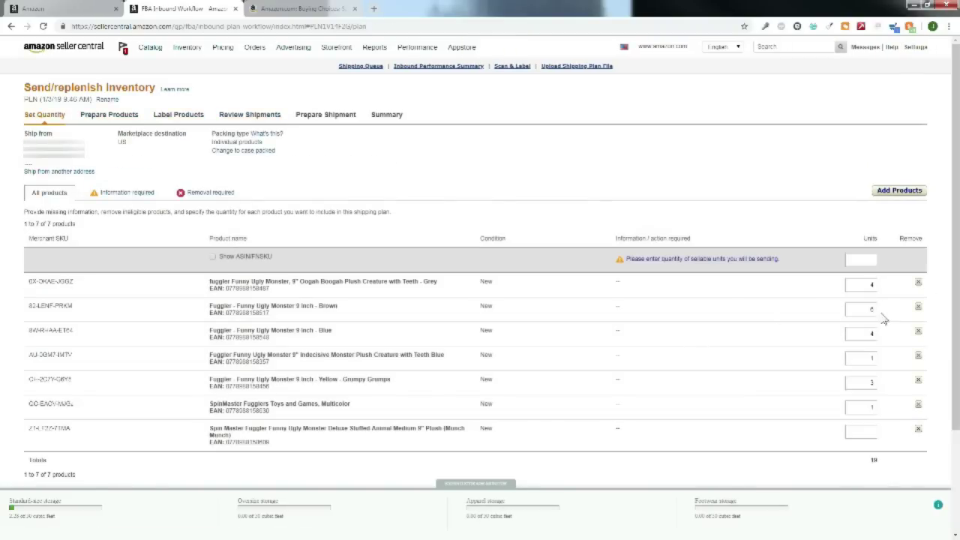
{"action": "scroll", "coordinate": [885, 339], "scroll_direction": "down", "scroll_amount": 1}
{"action": "left_click", "coordinate": [872, 351]}
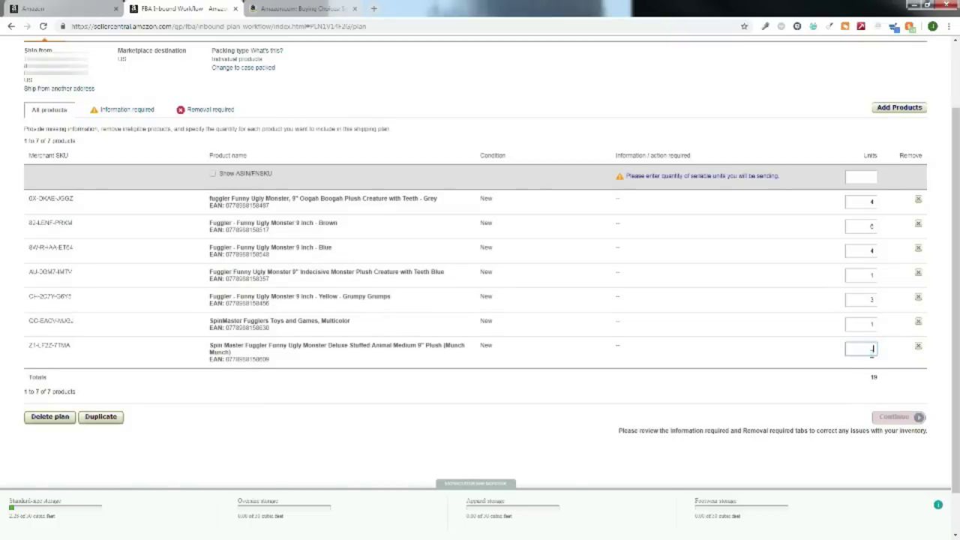
{"action": "type", "text": "4"}
{"action": "left_click", "coordinate": [765, 381]}
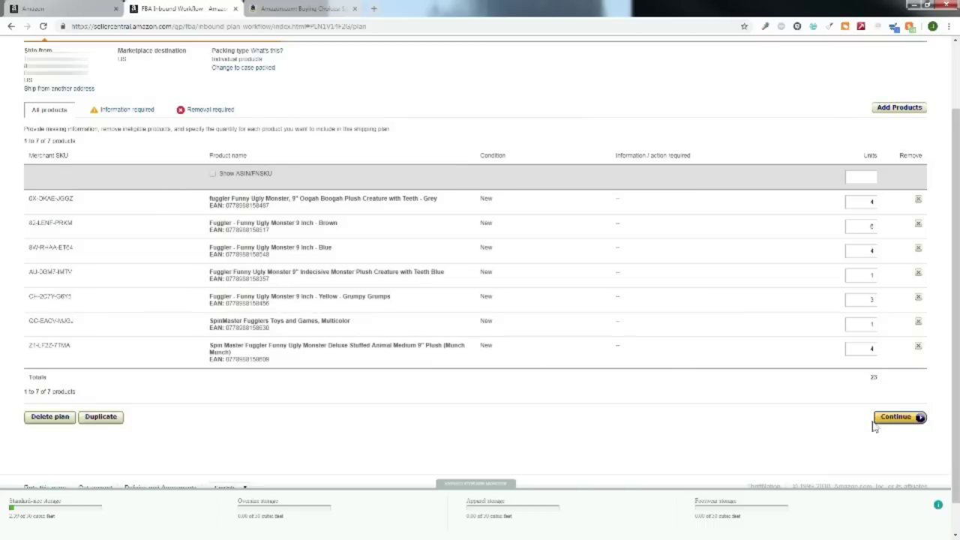
- Continue past the unit quantities and the product preparation stage without choosing a prep category for any product
{"action": "left_click", "coordinate": [908, 423]}
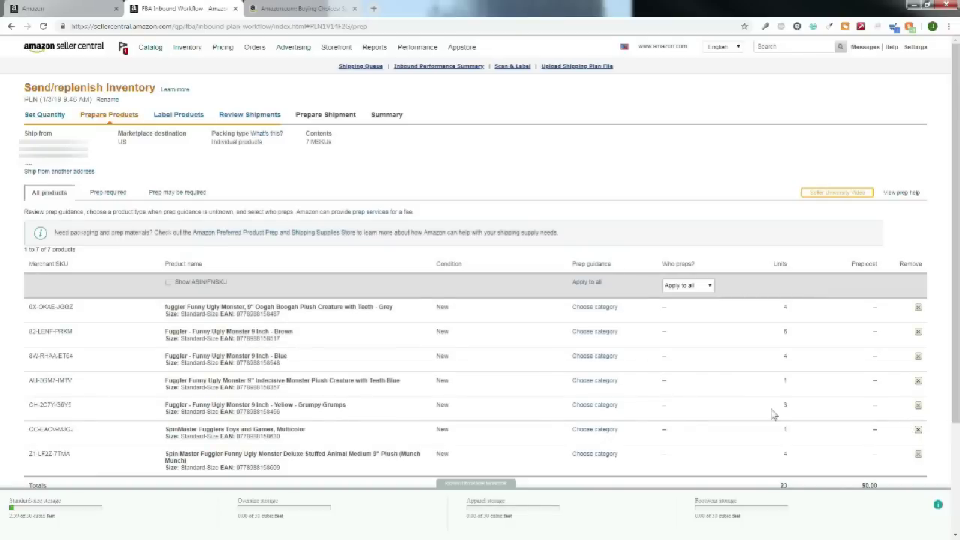
{"action": "scroll", "coordinate": [591, 139], "scroll_direction": "down", "scroll_amount": 2}
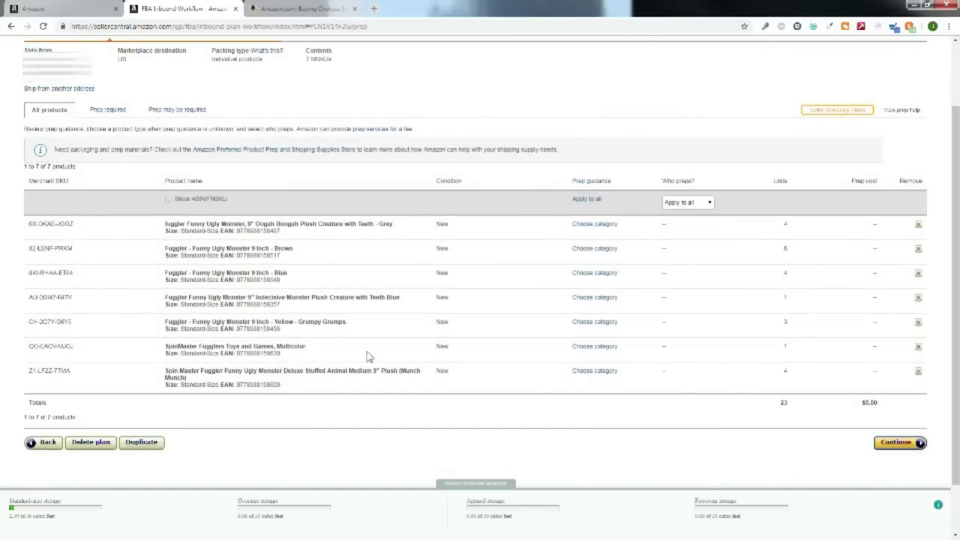
{"action": "scroll", "coordinate": [525, 353], "scroll_direction": "up", "scroll_amount": 2}
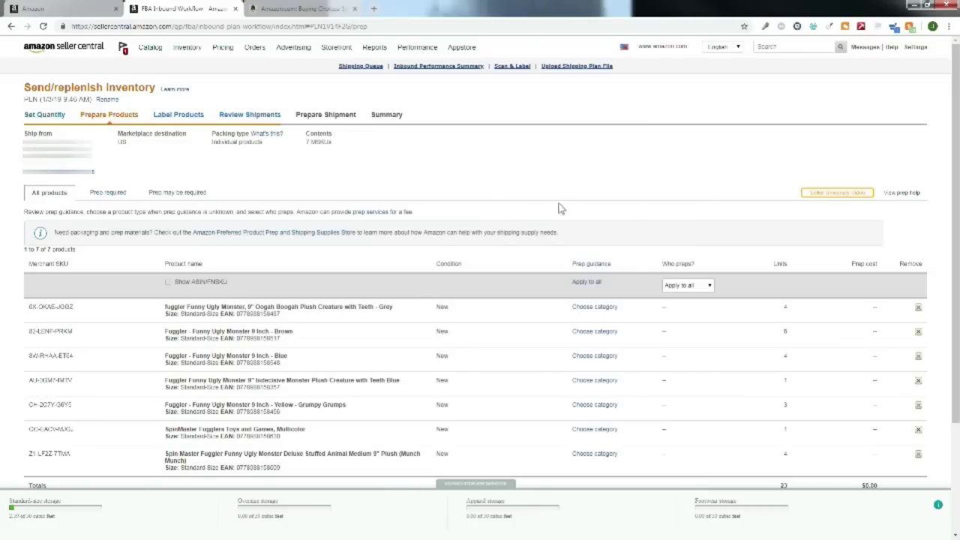
{"action": "scroll", "coordinate": [510, 210], "scroll_direction": "down", "scroll_amount": 3}
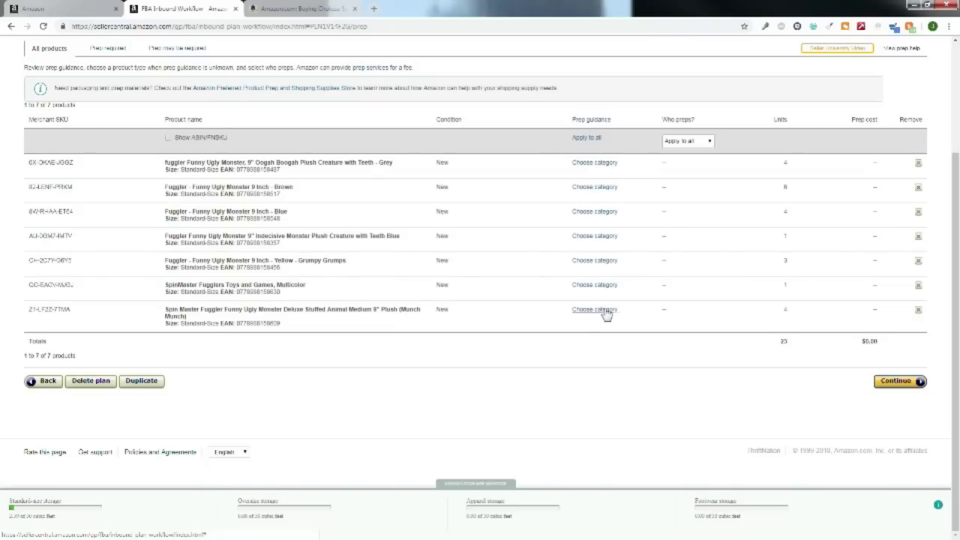
{"action": "left_click", "coordinate": [898, 382]}
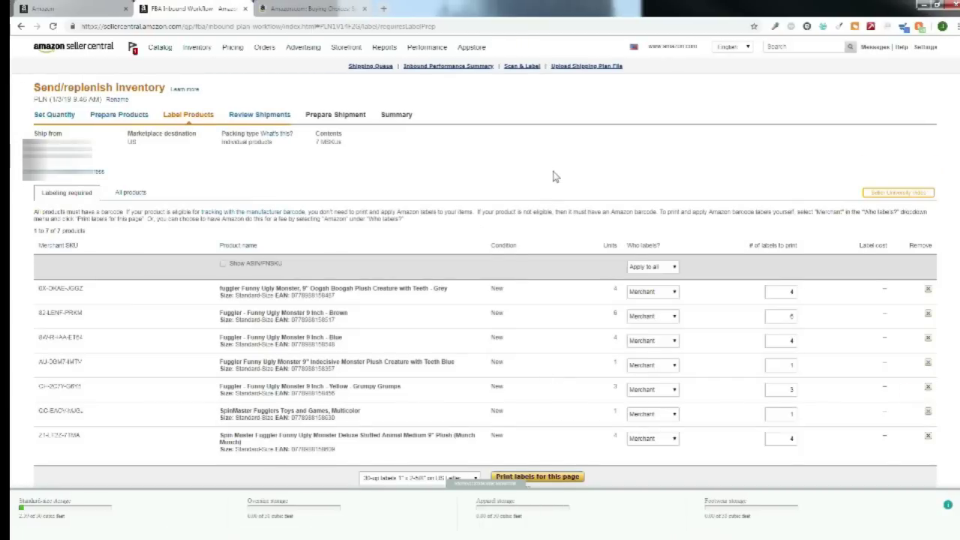
- Try having Amazon label the grey Oogah Boogah Fuggler to check its label cost, and switch it back to Merchant
{"action": "scroll", "coordinate": [554, 177], "scroll_direction": "down", "scroll_amount": 2}
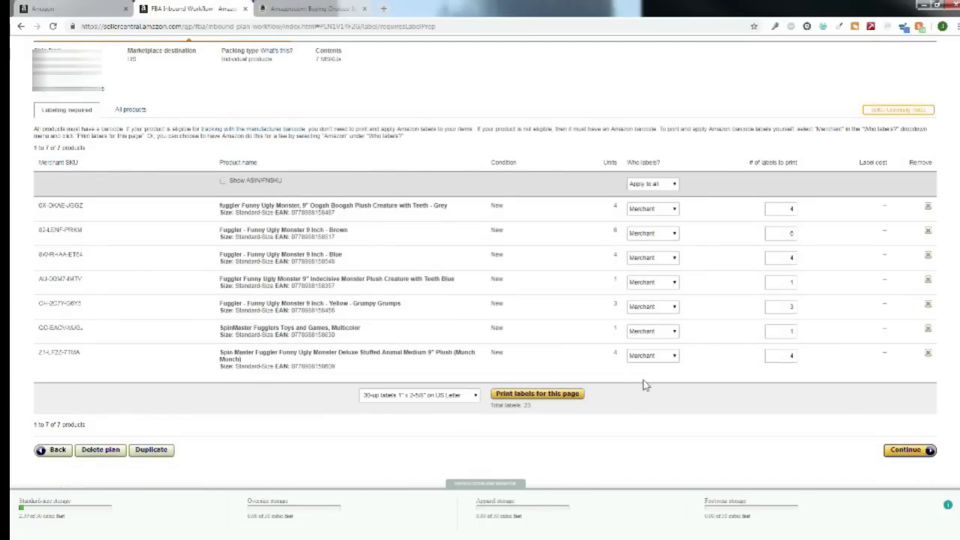
{"action": "scroll", "coordinate": [517, 211], "scroll_direction": "up", "scroll_amount": 2}
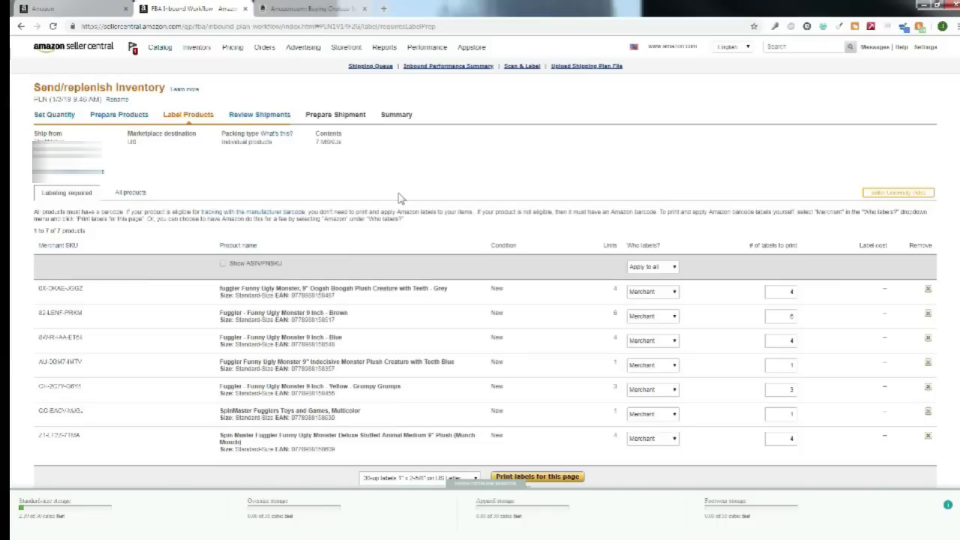
{"action": "scroll", "coordinate": [428, 198], "scroll_direction": "down", "scroll_amount": 2}
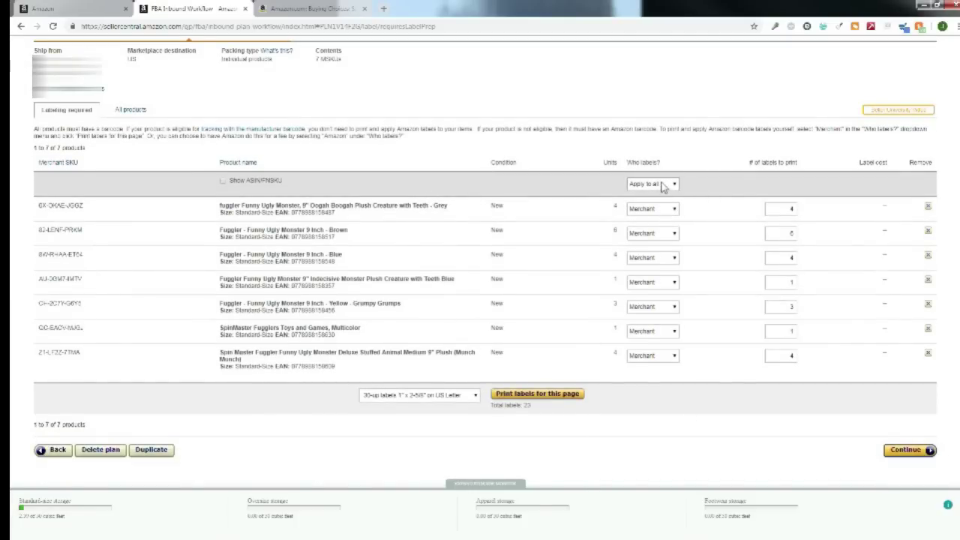
{"action": "left_click", "coordinate": [663, 216]}
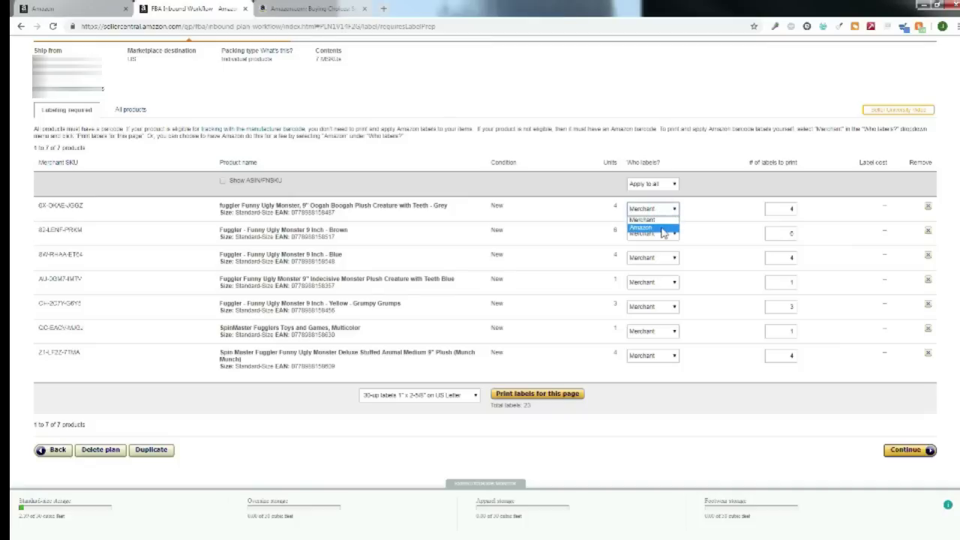
{"action": "left_click", "coordinate": [662, 228]}
{"action": "left_click", "coordinate": [664, 233]}
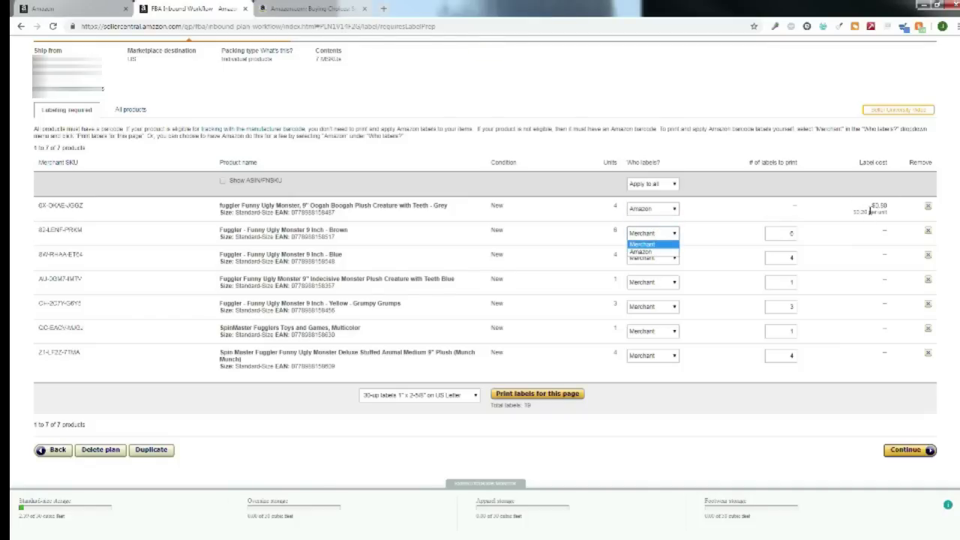
{"action": "left_click", "coordinate": [664, 210]}
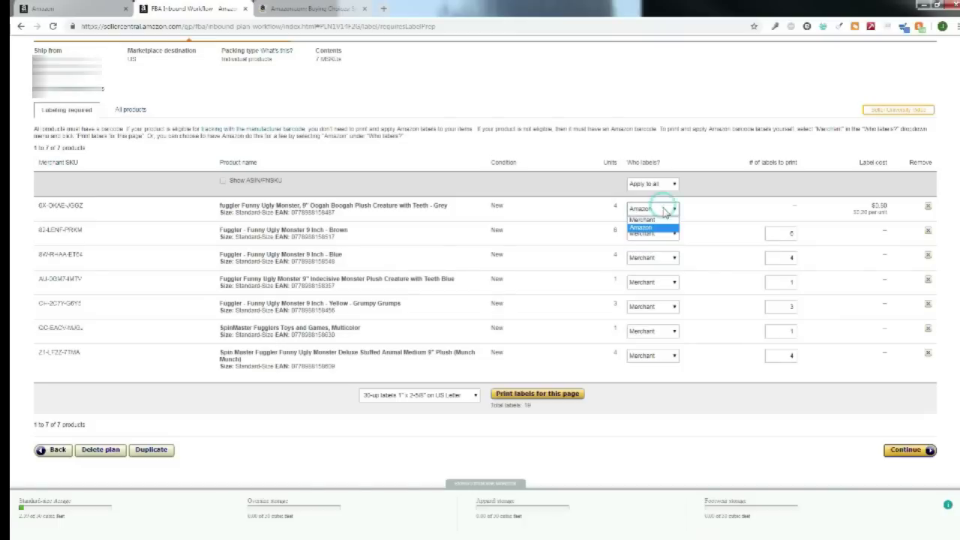
{"action": "left_click", "coordinate": [659, 219]}
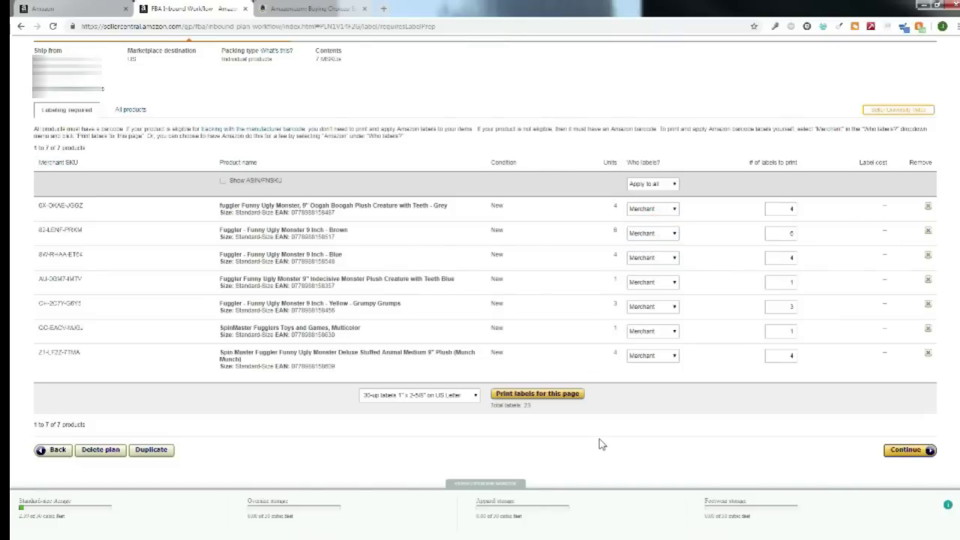
- Generate the 30-up product labels for the plan's seven products, open the PDF and bring up its print settings
{"action": "left_click", "coordinate": [540, 400]}
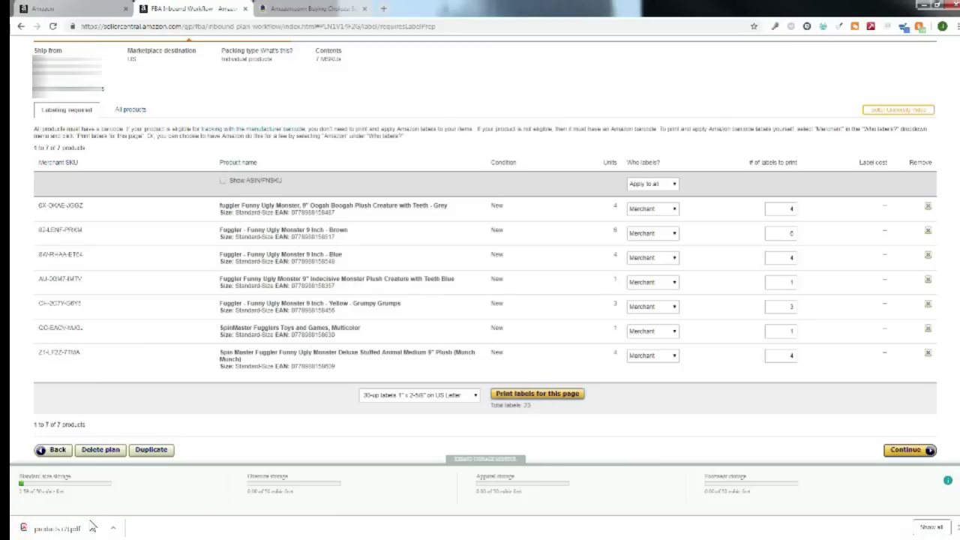
{"action": "left_click", "coordinate": [65, 528]}
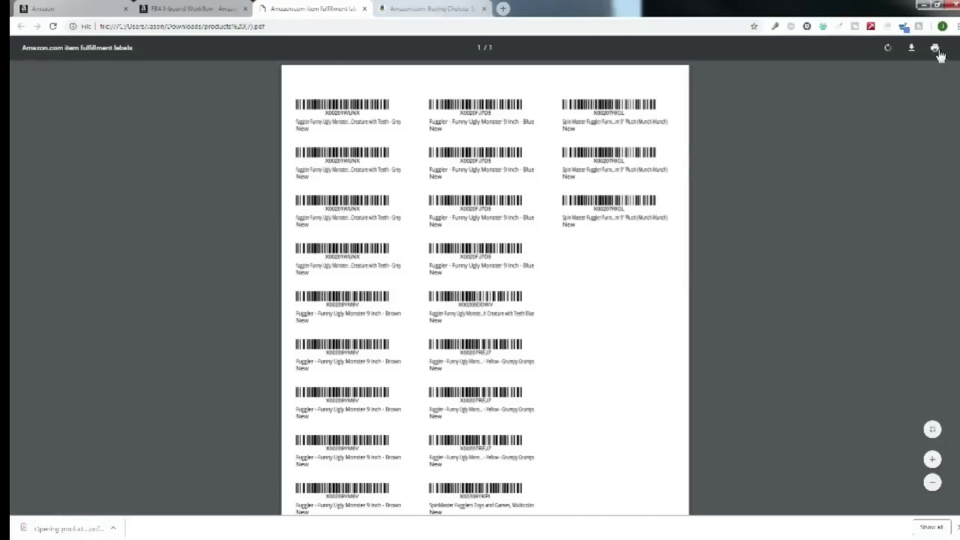
{"action": "left_click", "coordinate": [936, 48]}
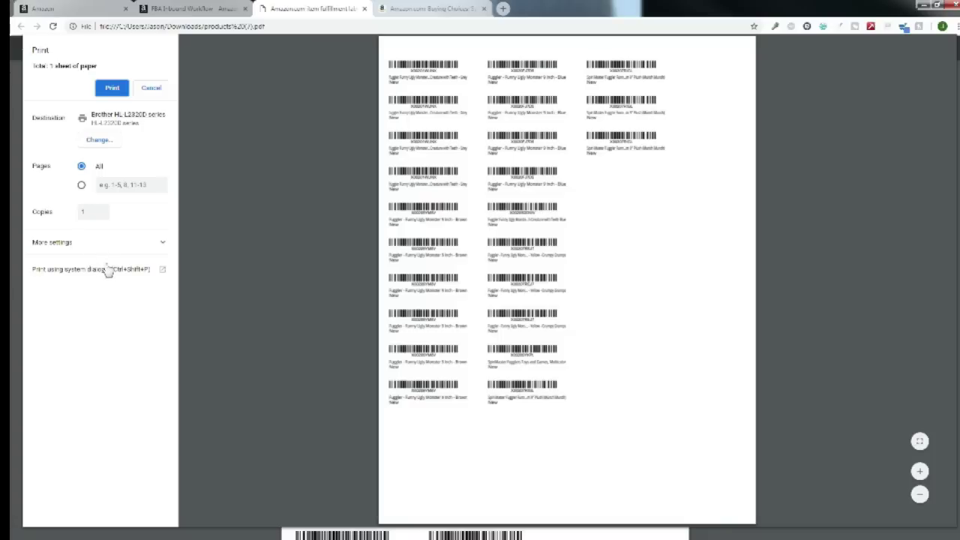
- Set the print scale to 100 on Letter paper and print the product labels
{"action": "left_click", "coordinate": [96, 243]}
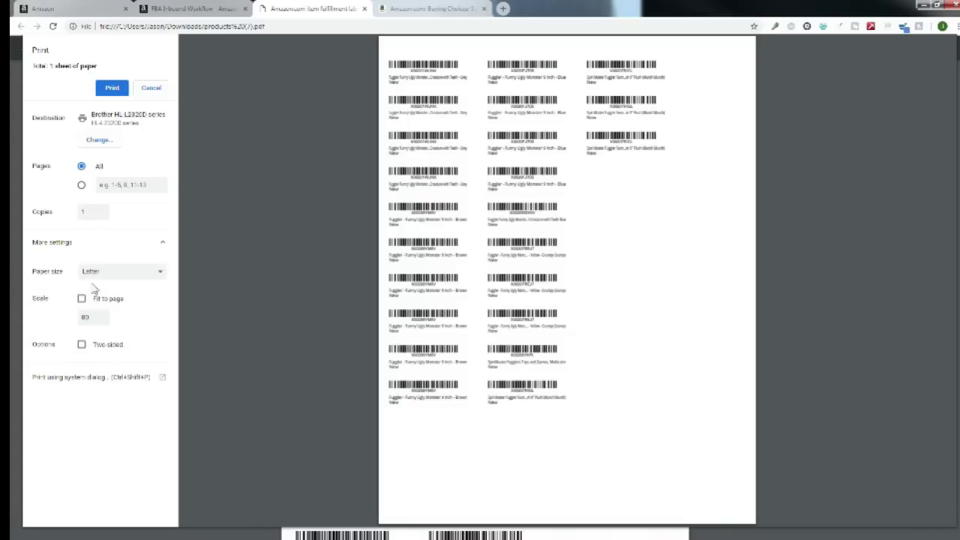
{"action": "double_click", "coordinate": [85, 317]}
{"action": "type", "text": "18"}
{"action": "left_click", "coordinate": [114, 447]}
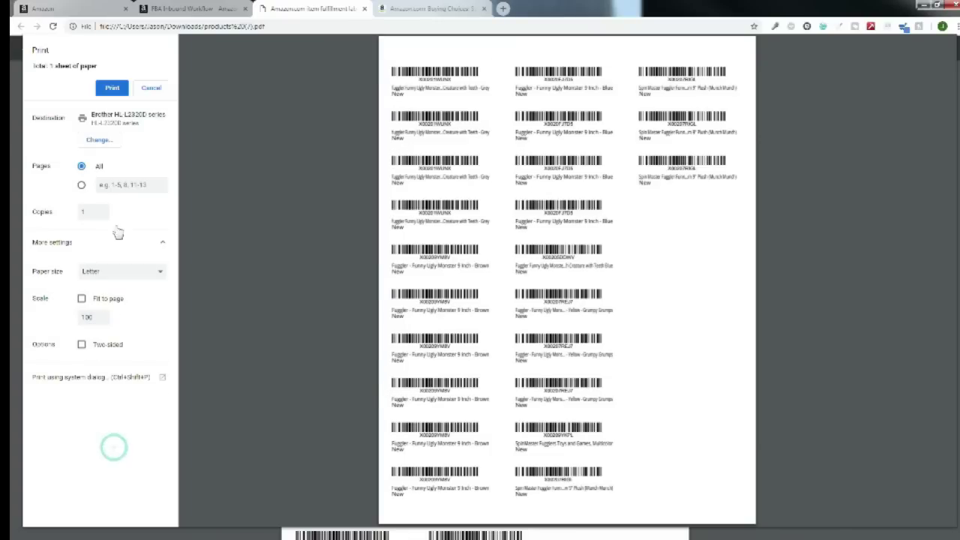
{"action": "left_click", "coordinate": [118, 90]}
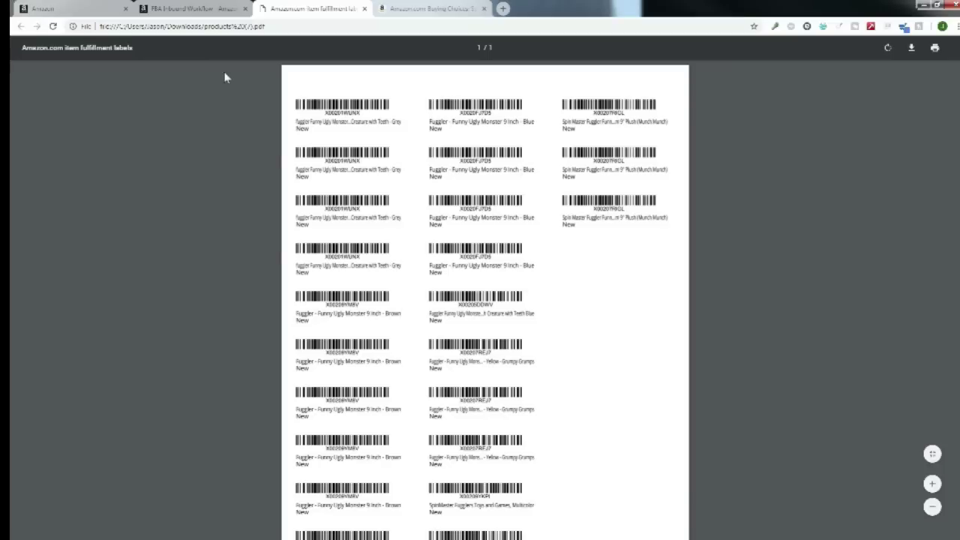
- Close the label PDF and the Munch Munch buying choices page, keeping the FBA inbound workflow open
{"action": "left_click", "coordinate": [364, 8]}
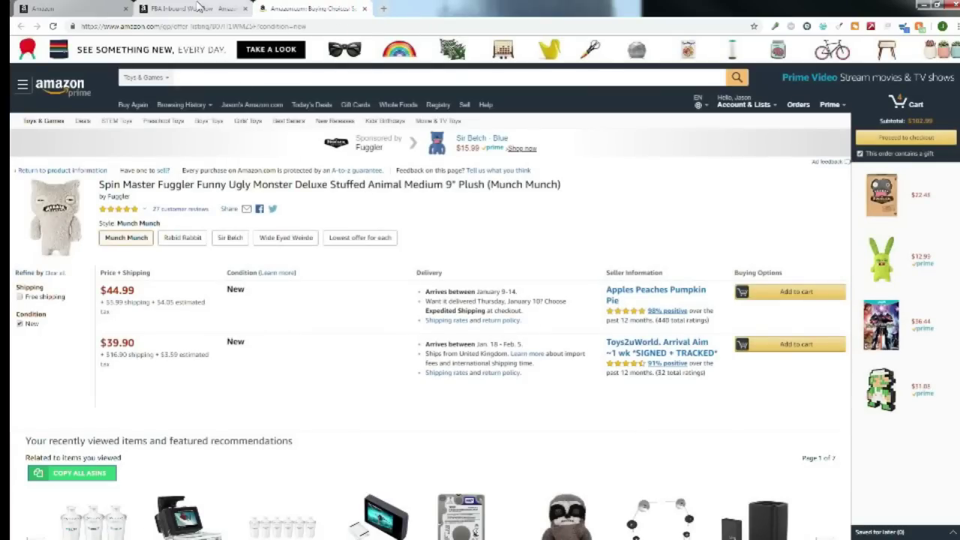
{"action": "left_click", "coordinate": [239, 11]}
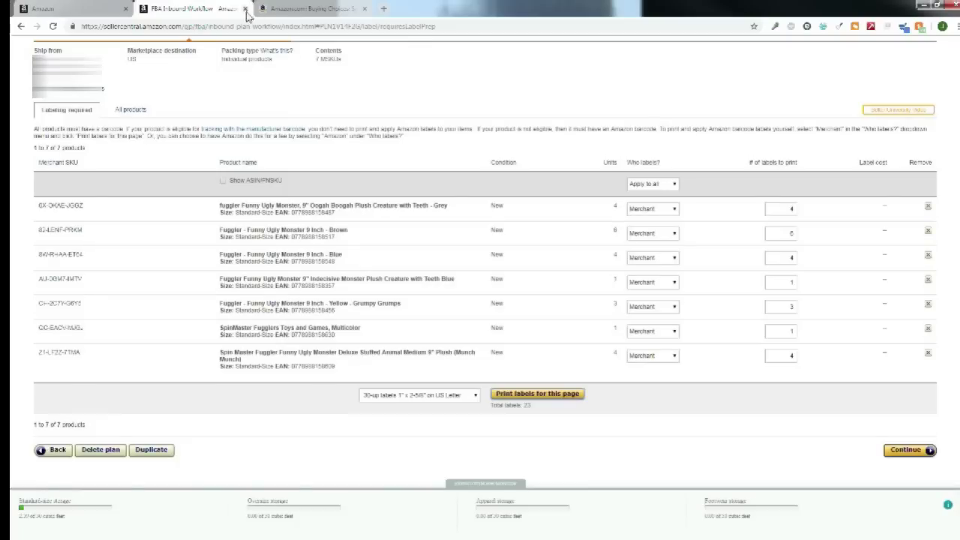
{"action": "left_click", "coordinate": [365, 8]}
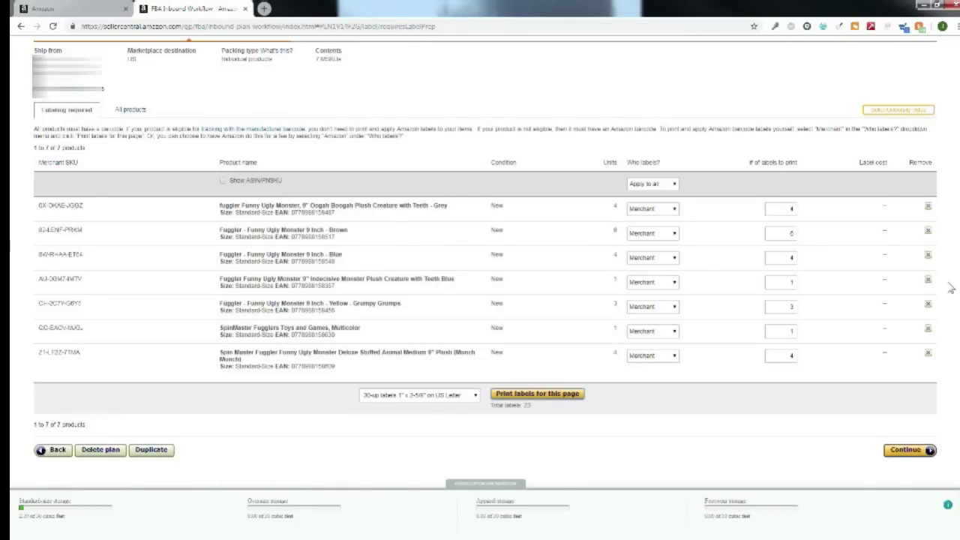
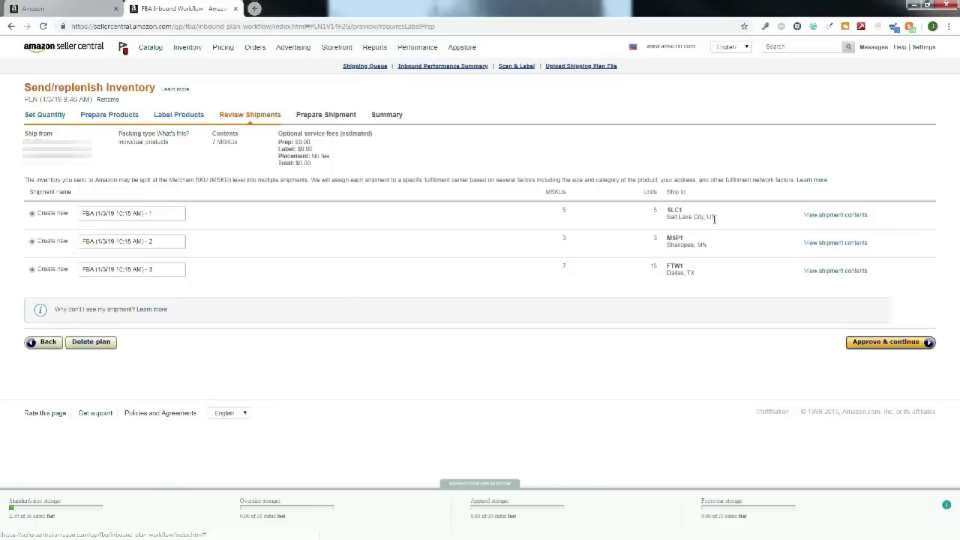
- Examine the contents of the first two proposed shipments, to SLC1 in Salt Lake City and MSP1 in Shakopee
{"action": "left_click", "coordinate": [826, 218]}
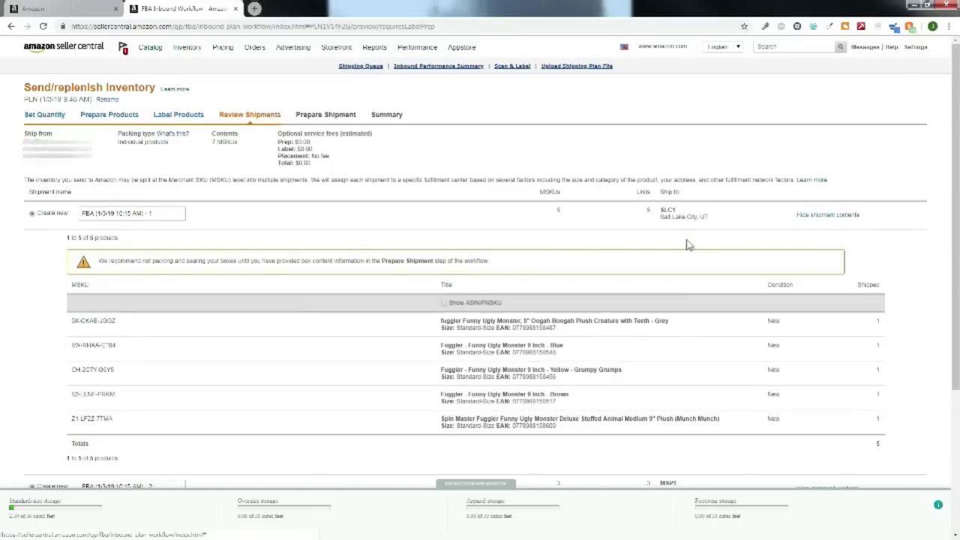
{"action": "scroll", "coordinate": [682, 248], "scroll_direction": "down", "scroll_amount": 2}
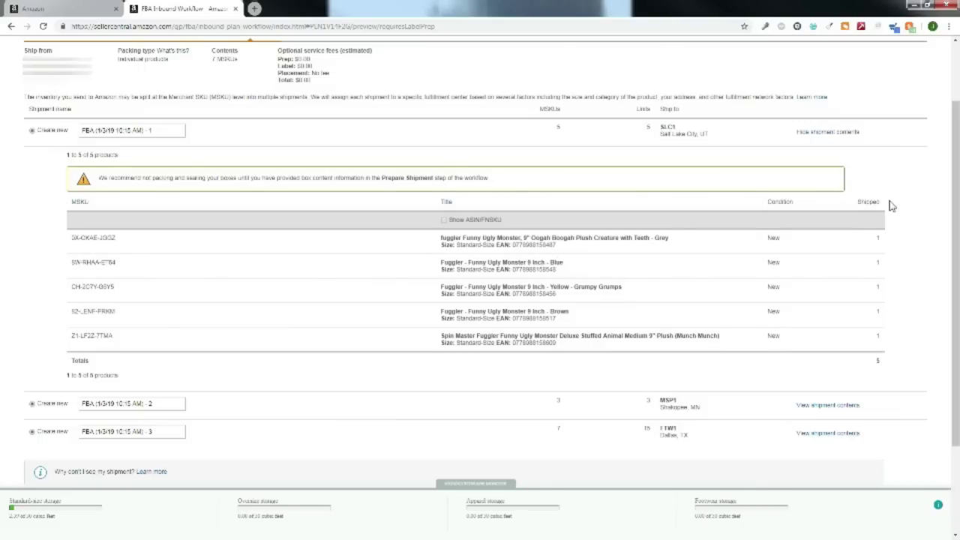
{"action": "scroll", "coordinate": [825, 251], "scroll_direction": "down", "scroll_amount": 2}
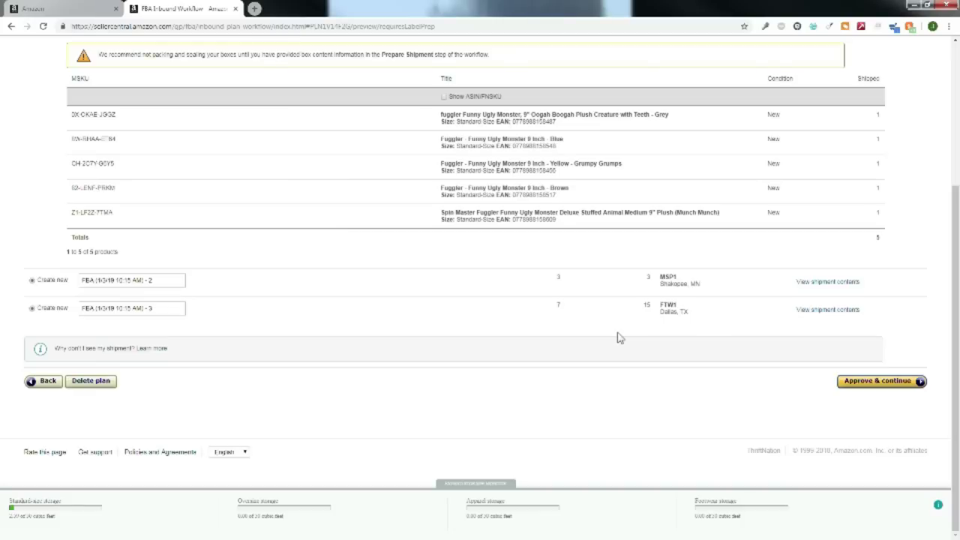
{"action": "left_click", "coordinate": [807, 280]}
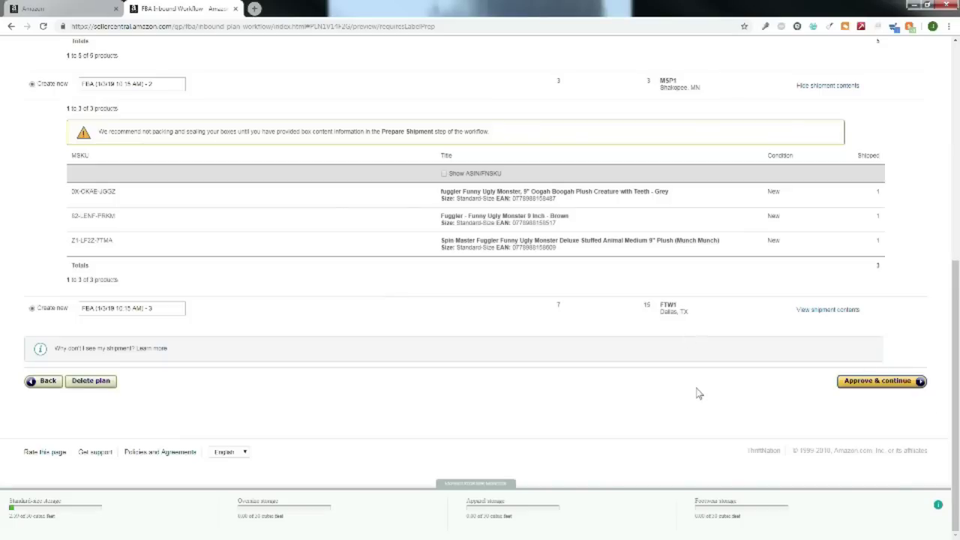
{"action": "scroll", "coordinate": [735, 395], "scroll_direction": "up", "scroll_amount": 1}
{"action": "scroll", "coordinate": [846, 399], "scroll_direction": "down", "scroll_amount": 1}
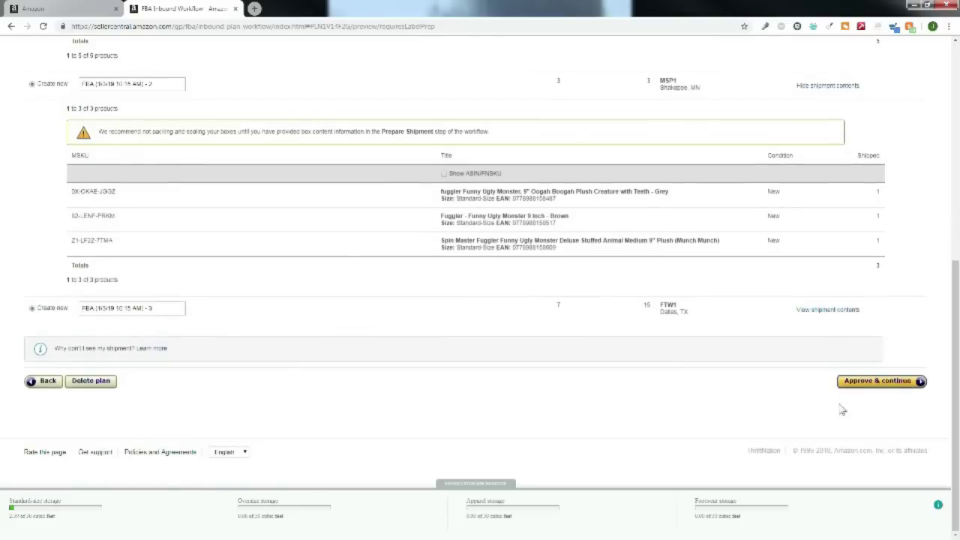
- Approve the proposed shipments and start working on the SLC1 shipment with FedEx as its Amazon-partnered carrier
{"action": "left_click", "coordinate": [894, 386]}
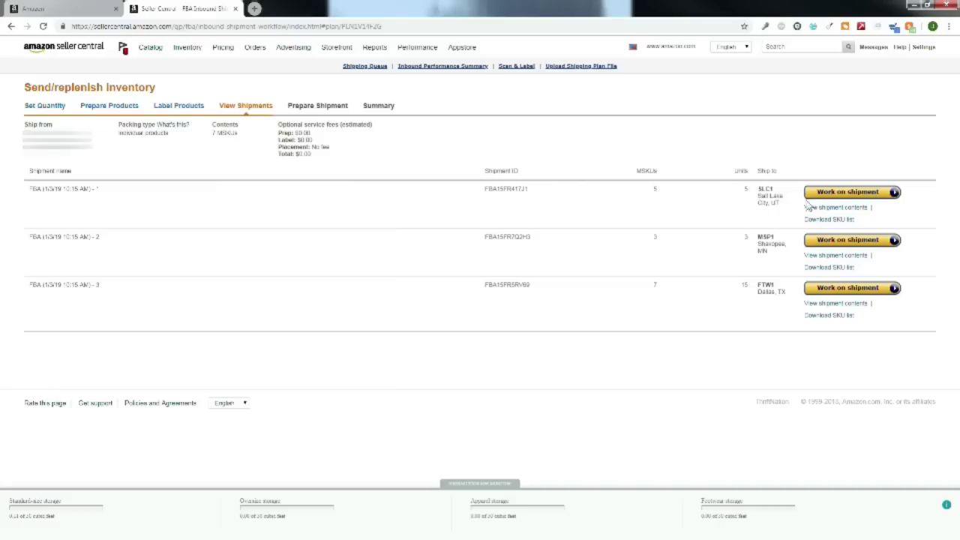
{"action": "left_click", "coordinate": [867, 194]}
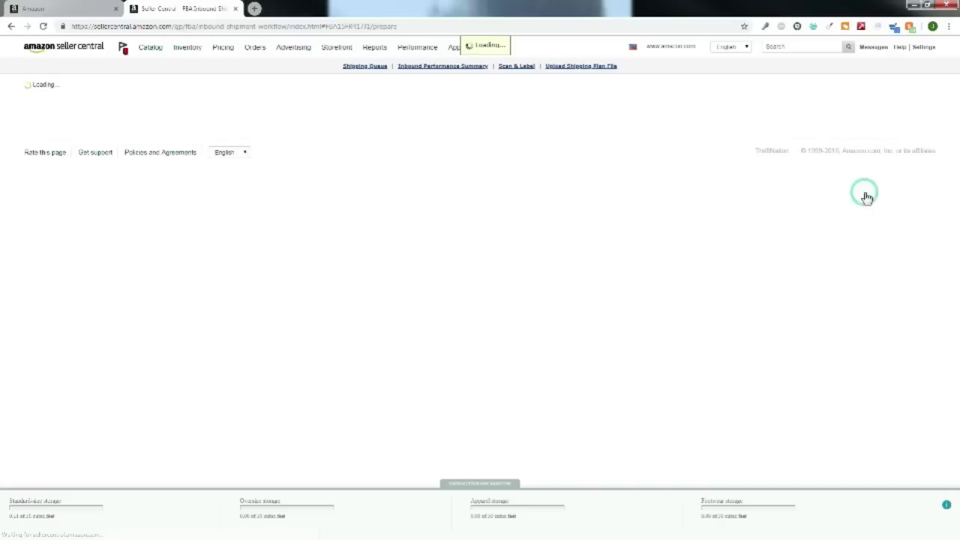
{"action": "scroll", "coordinate": [300, 244], "scroll_direction": "down", "scroll_amount": 3}
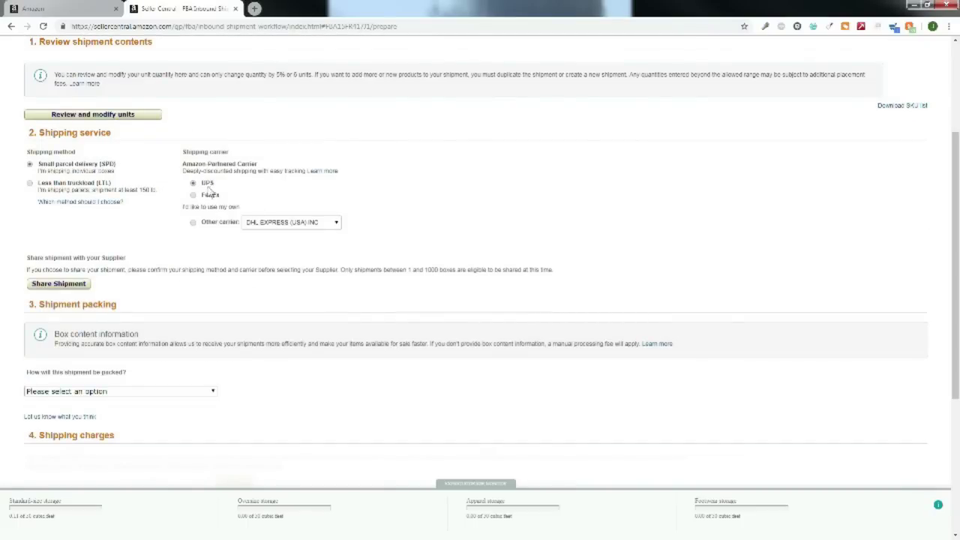
{"action": "left_click", "coordinate": [192, 195]}
- Specify that the SLC1 shipment will be packed with everything in one box
{"action": "scroll", "coordinate": [188, 267], "scroll_direction": "down", "scroll_amount": 3}
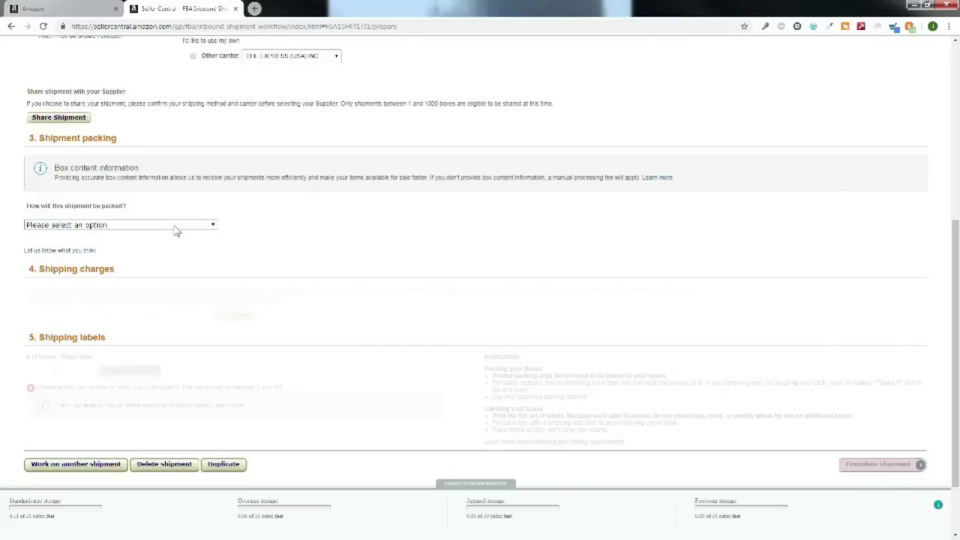
{"action": "scroll", "coordinate": [172, 146], "scroll_direction": "up", "scroll_amount": 1}
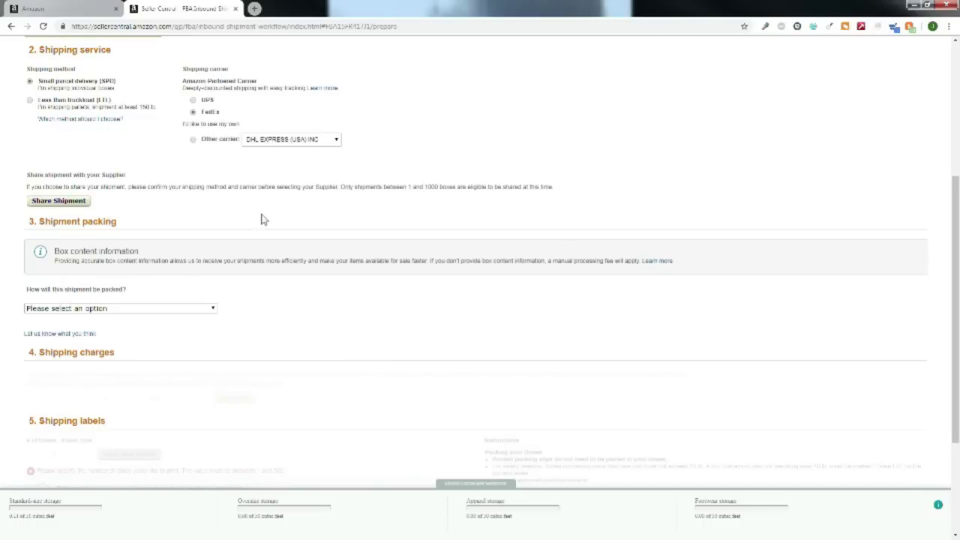
{"action": "scroll", "coordinate": [311, 217], "scroll_direction": "down", "scroll_amount": 1}
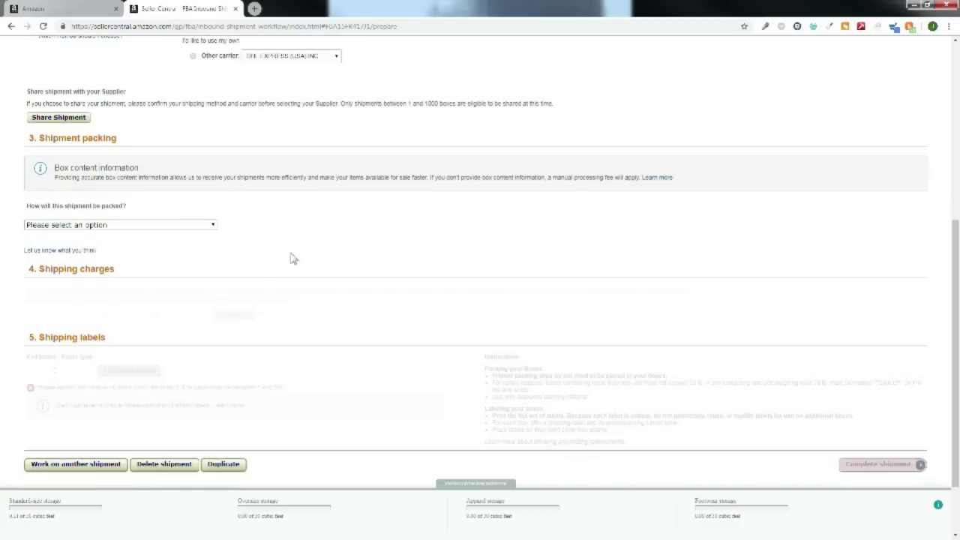
{"action": "left_click", "coordinate": [171, 228]}
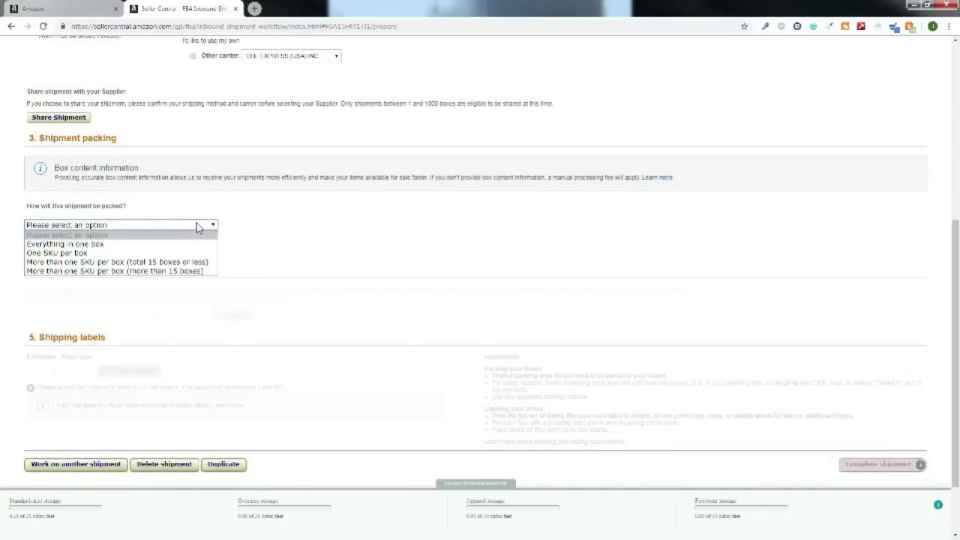
{"action": "left_click", "coordinate": [279, 219]}
{"action": "left_click", "coordinate": [193, 227]}
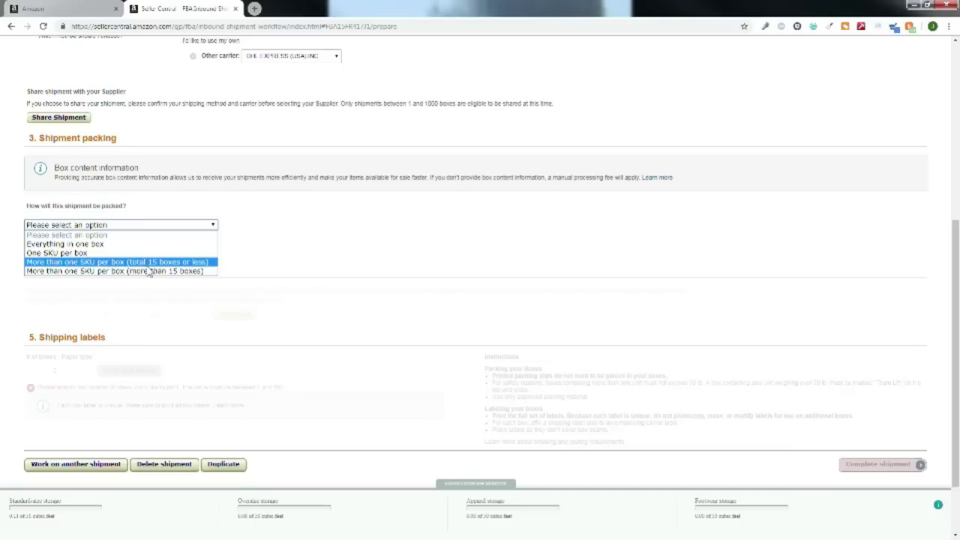
{"action": "key", "text": "Escape"}
{"action": "left_click", "coordinate": [116, 246]}
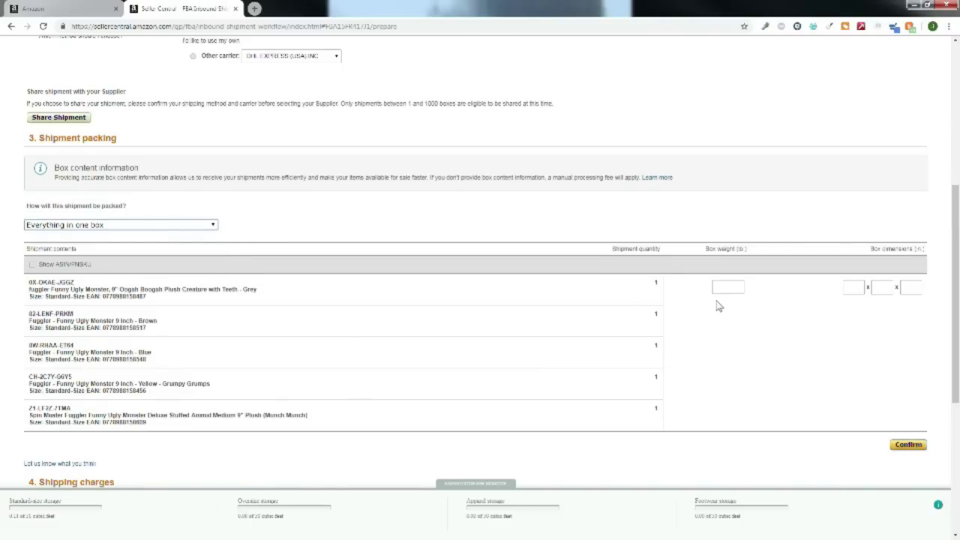
- Divide 2 by 16 in Calculator to convert the ounces, close it, and set the box weight to 3.2 lb
{"action": "left_click", "coordinate": [737, 288]}
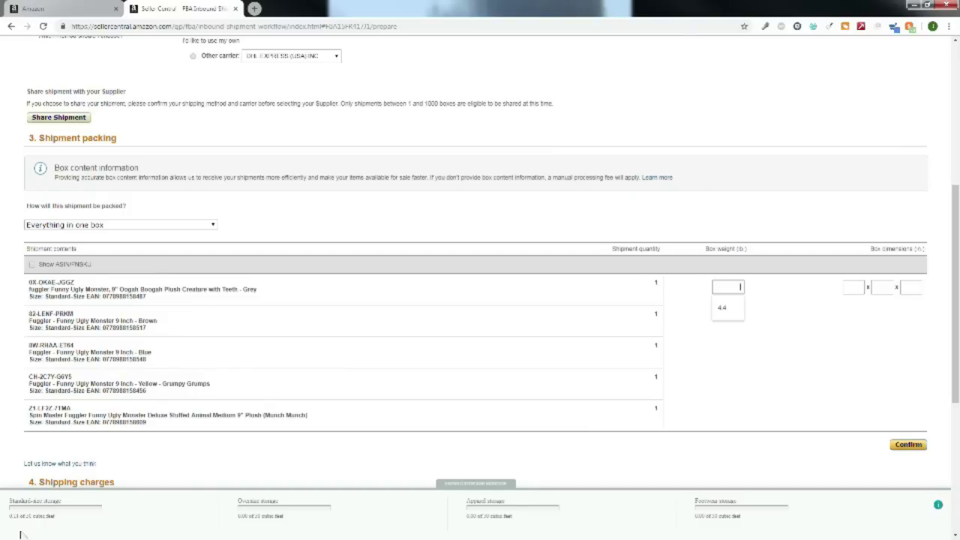
{"action": "key", "text": "XF86Calculator"}
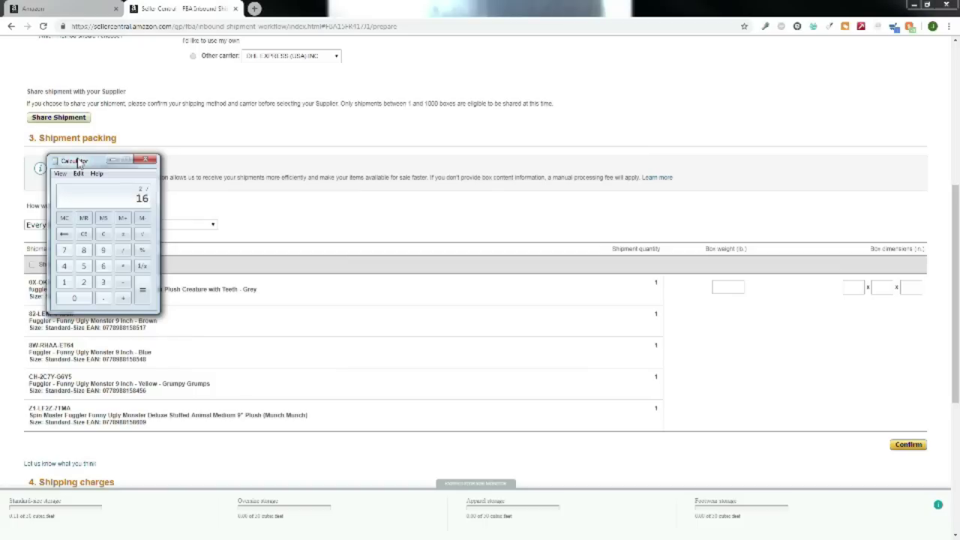
{"action": "key", "text": "Return"}
{"action": "left_click", "coordinate": [114, 162]}
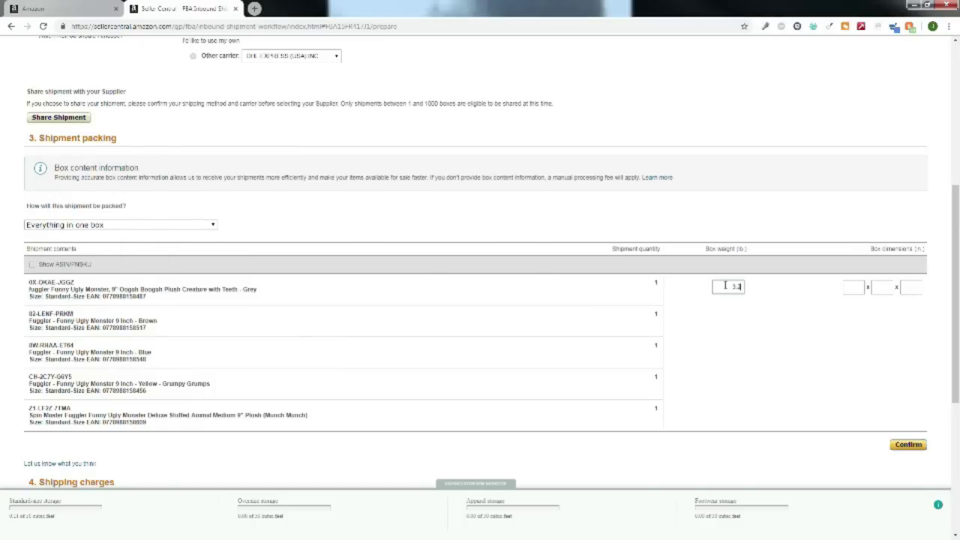
- Set the box dimensions to 13 x 11 x 9 in and confirm the box information
{"action": "left_click", "coordinate": [853, 286]}
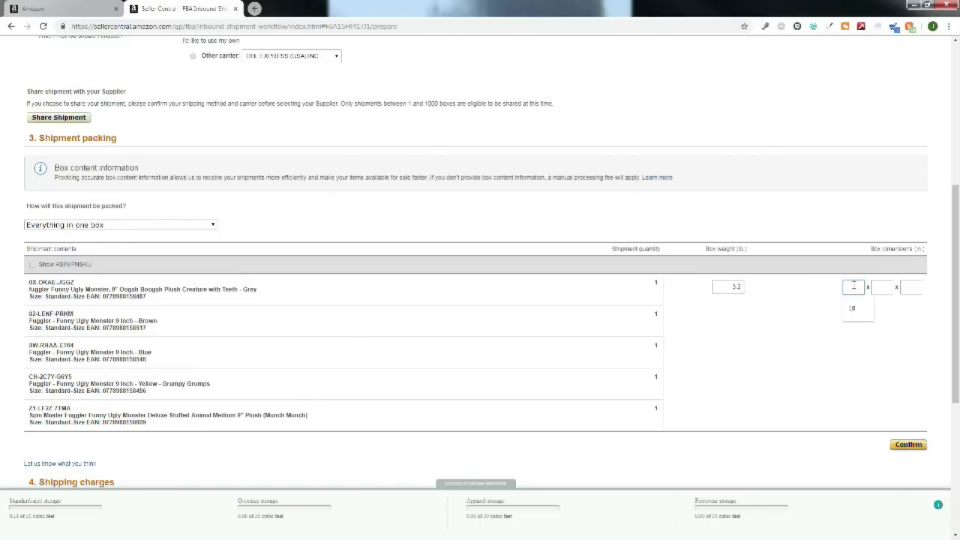
{"action": "type", "text": "18"}
{"action": "key", "text": "Tab"}
{"action": "key", "text": "Tab"}
{"action": "type", "text": "9"}
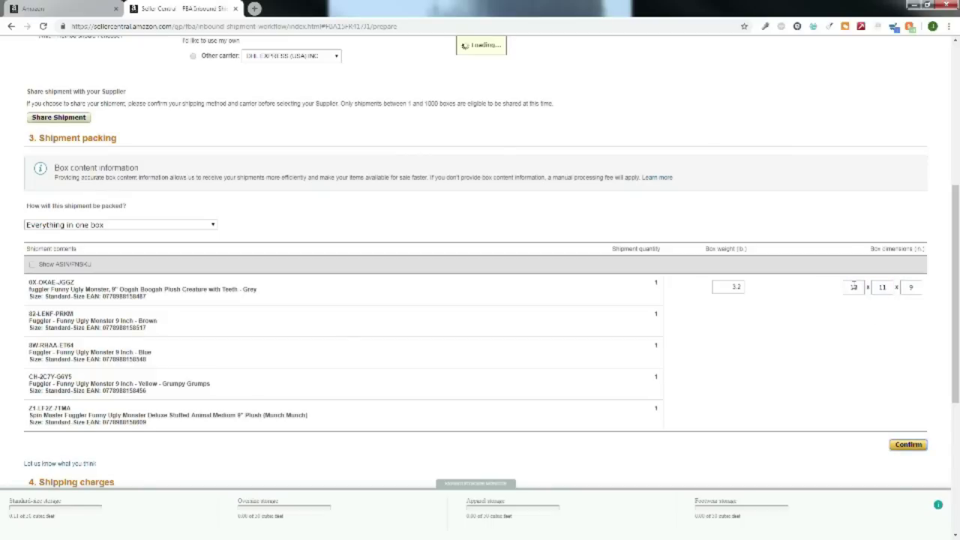
{"action": "scroll", "coordinate": [729, 212], "scroll_direction": "down", "scroll_amount": 2}
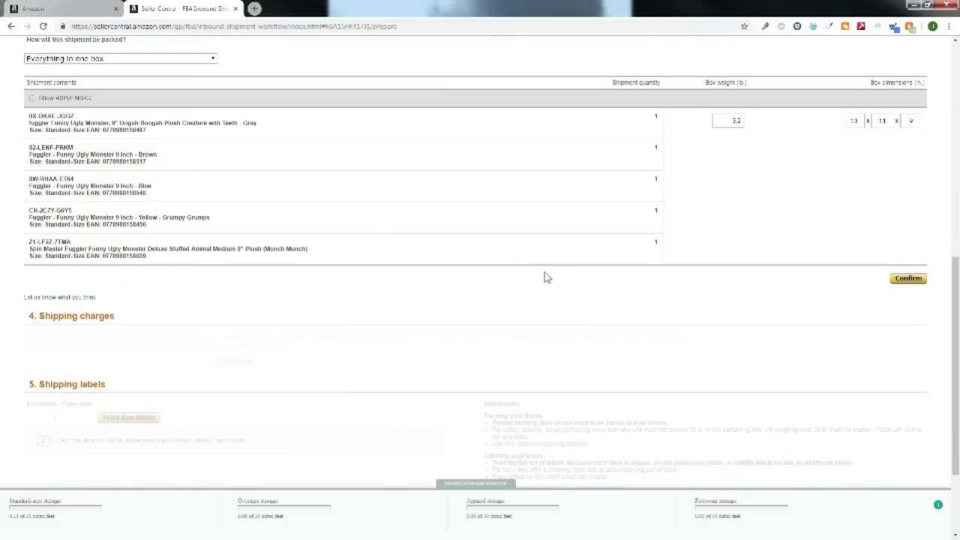
{"action": "left_click", "coordinate": [899, 280]}
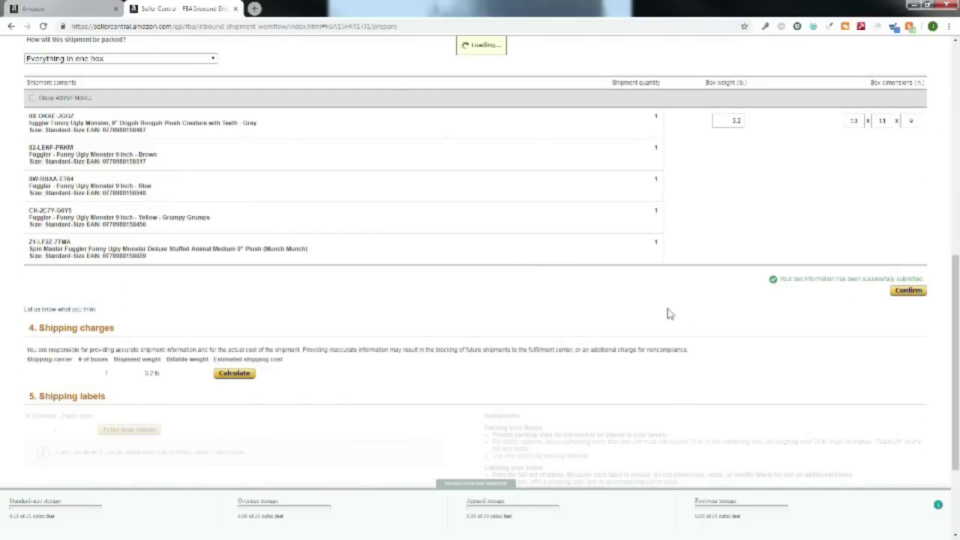
- Calculate the FedEx shipping cost, agree to the terms and conditions, and accept the charges
{"action": "scroll", "coordinate": [233, 321], "scroll_direction": "down", "scroll_amount": 2}
{"action": "left_click", "coordinate": [237, 231]}
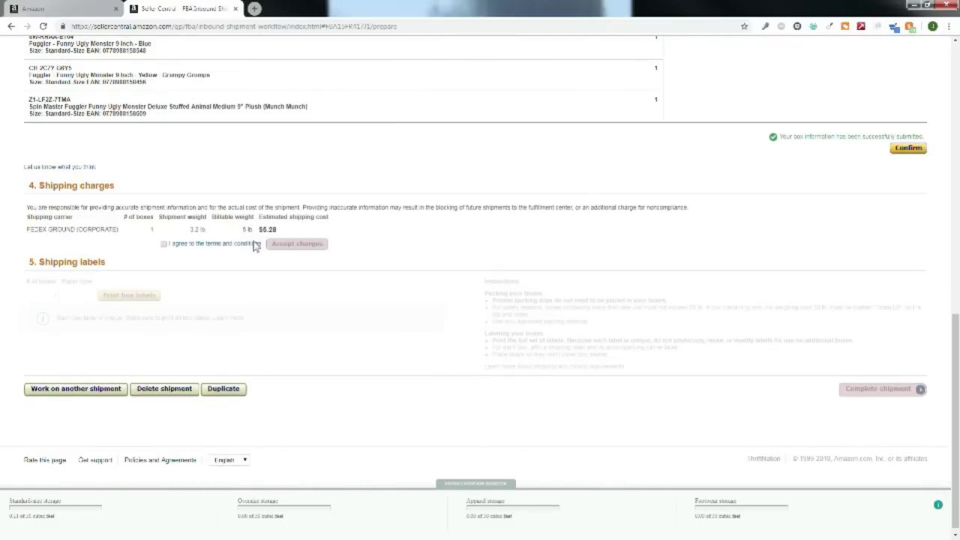
{"action": "left_click", "coordinate": [164, 246]}
{"action": "left_click", "coordinate": [294, 245]}
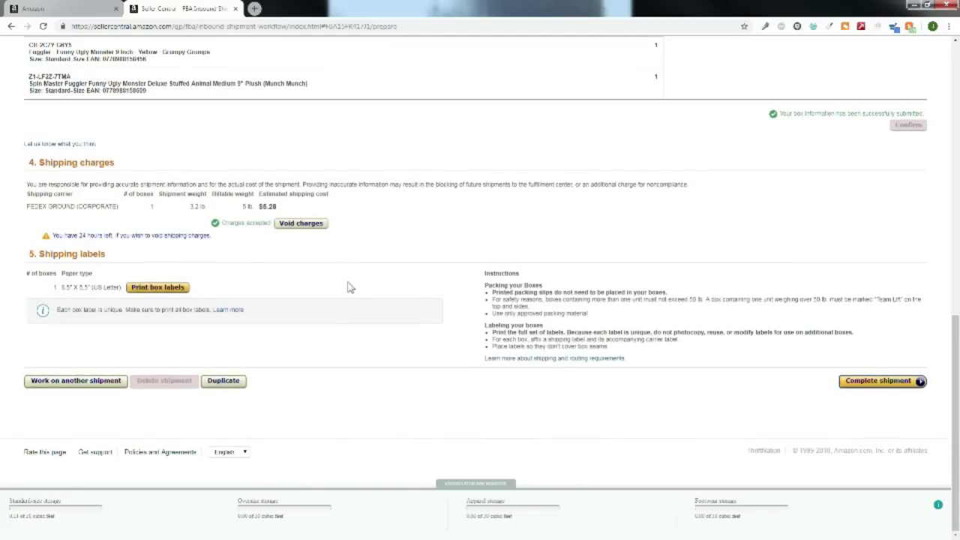
- Generate the shipment's box label PDF, print it on Letter paper with Fit to page enabled, and close the PDF
{"action": "left_click", "coordinate": [173, 291]}
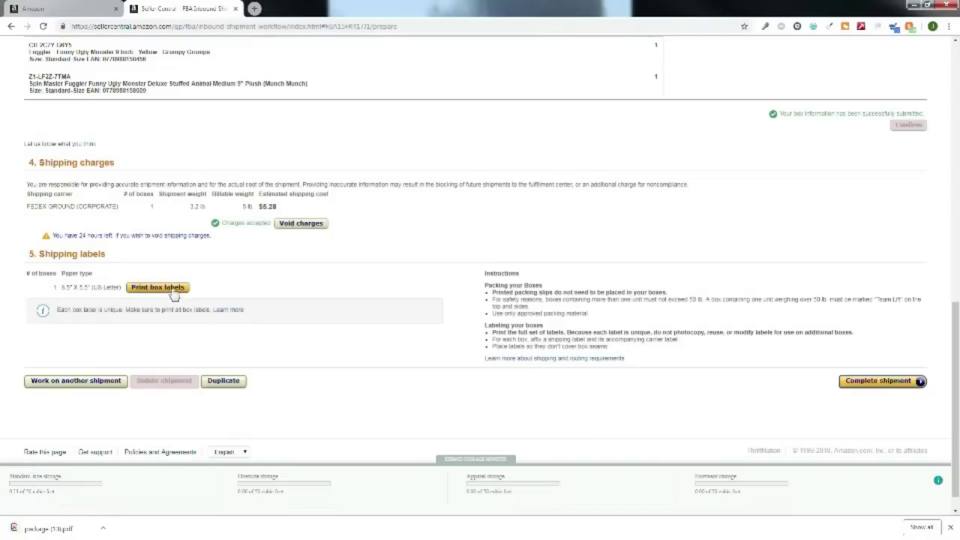
{"action": "left_click", "coordinate": [58, 528]}
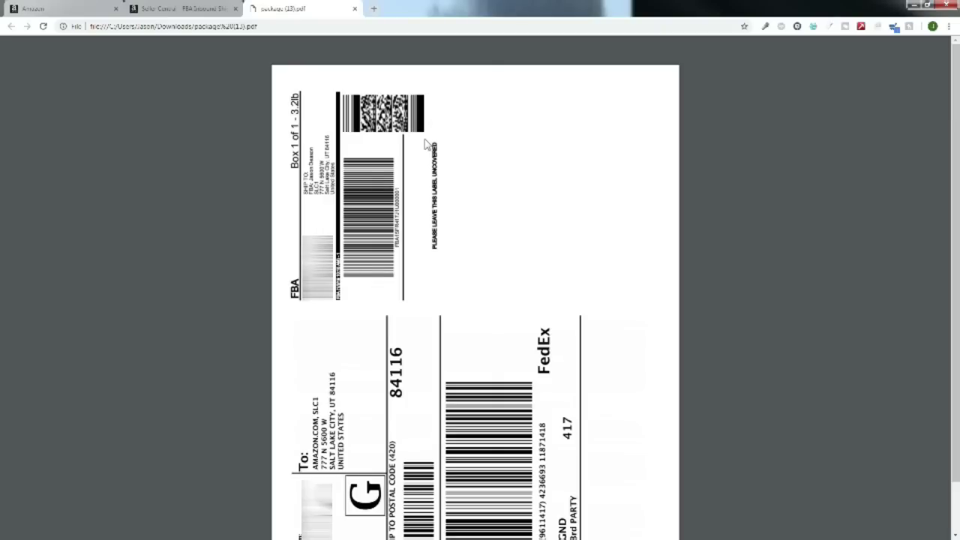
{"action": "mouse_move", "coordinate": [859, 54]}
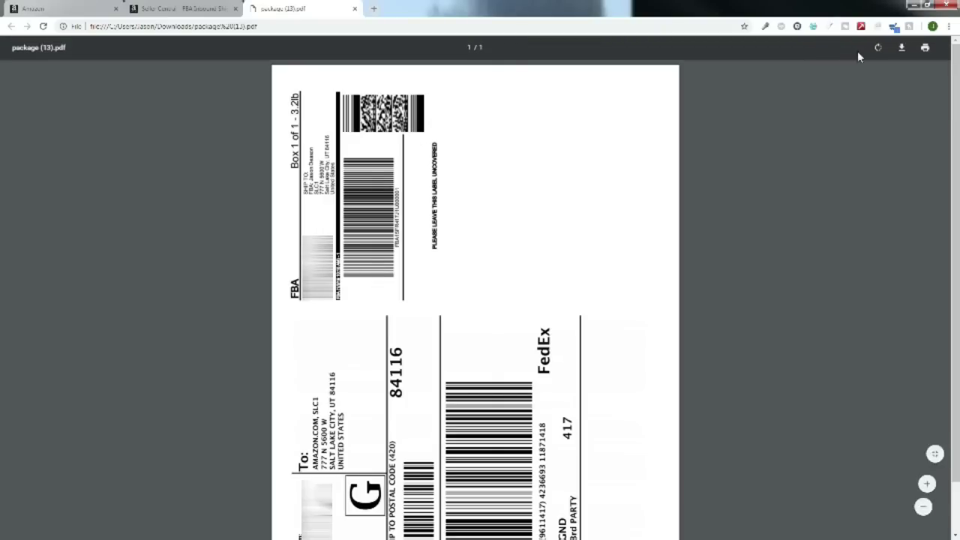
{"action": "left_click", "coordinate": [926, 49]}
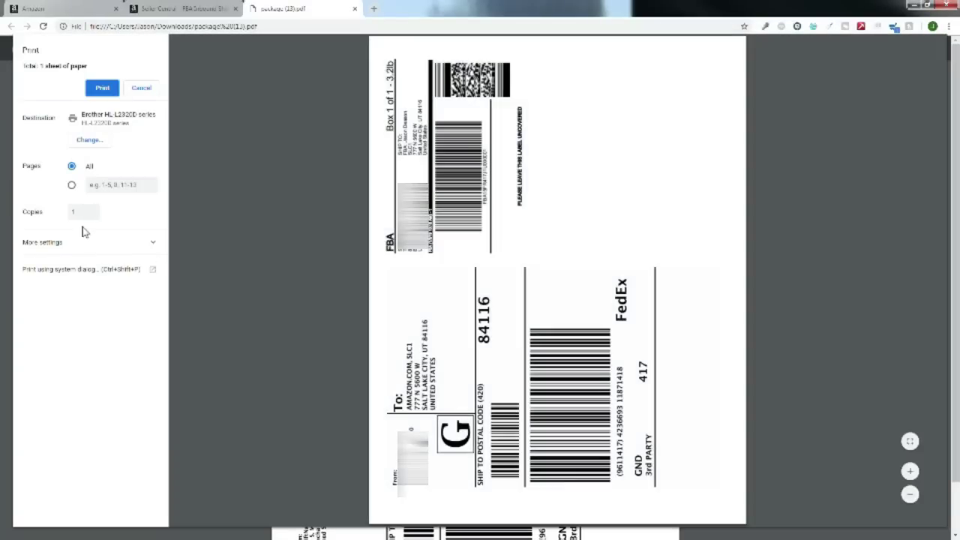
{"action": "left_click", "coordinate": [103, 243]}
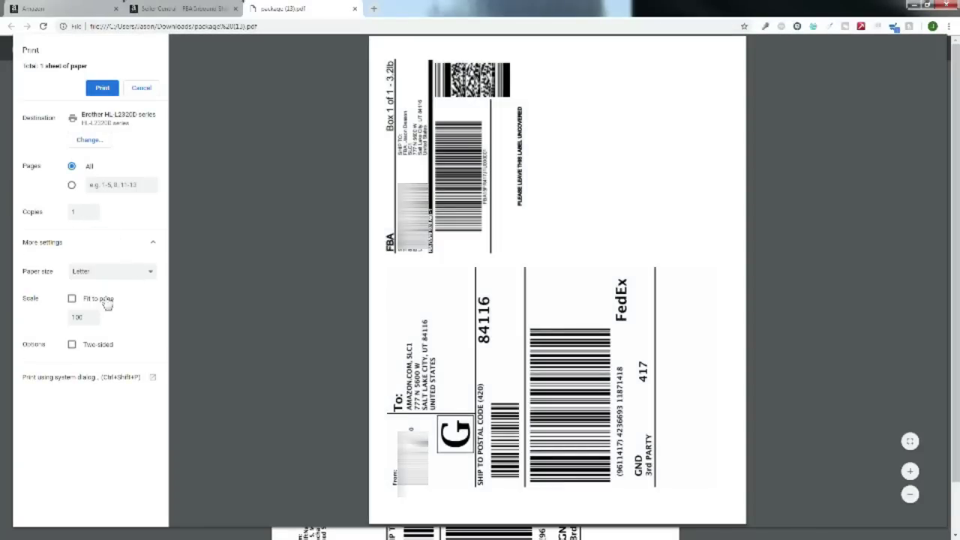
{"action": "left_click", "coordinate": [72, 299]}
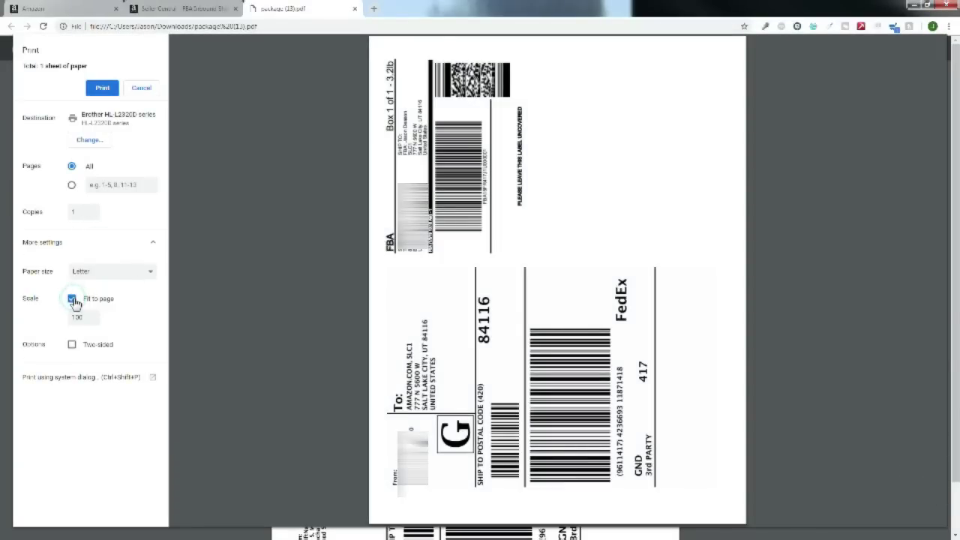
{"action": "left_click", "coordinate": [99, 90]}
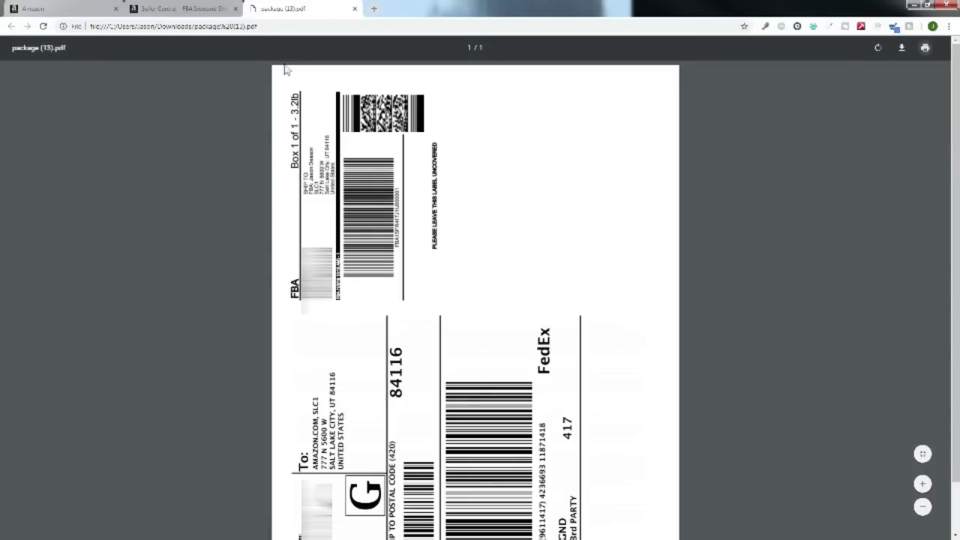
{"action": "left_click", "coordinate": [355, 9]}
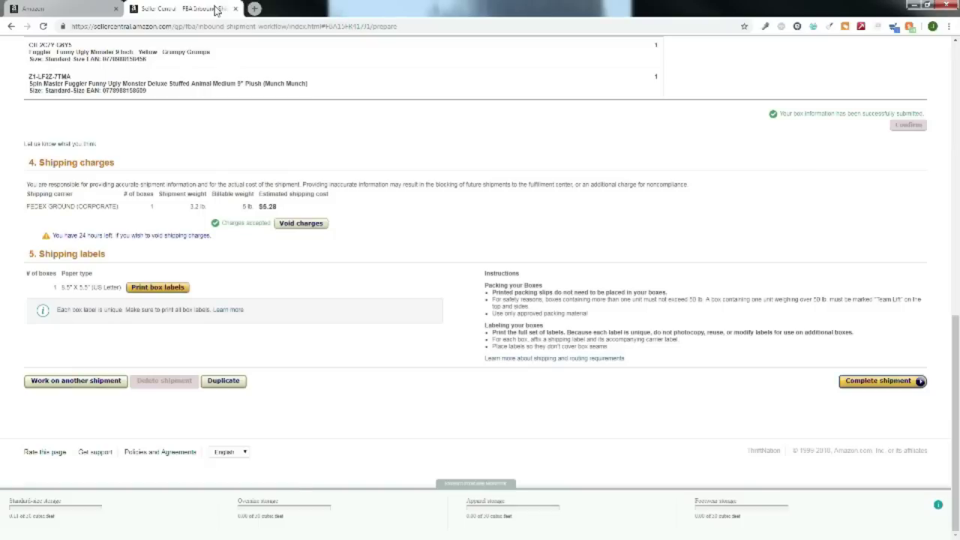